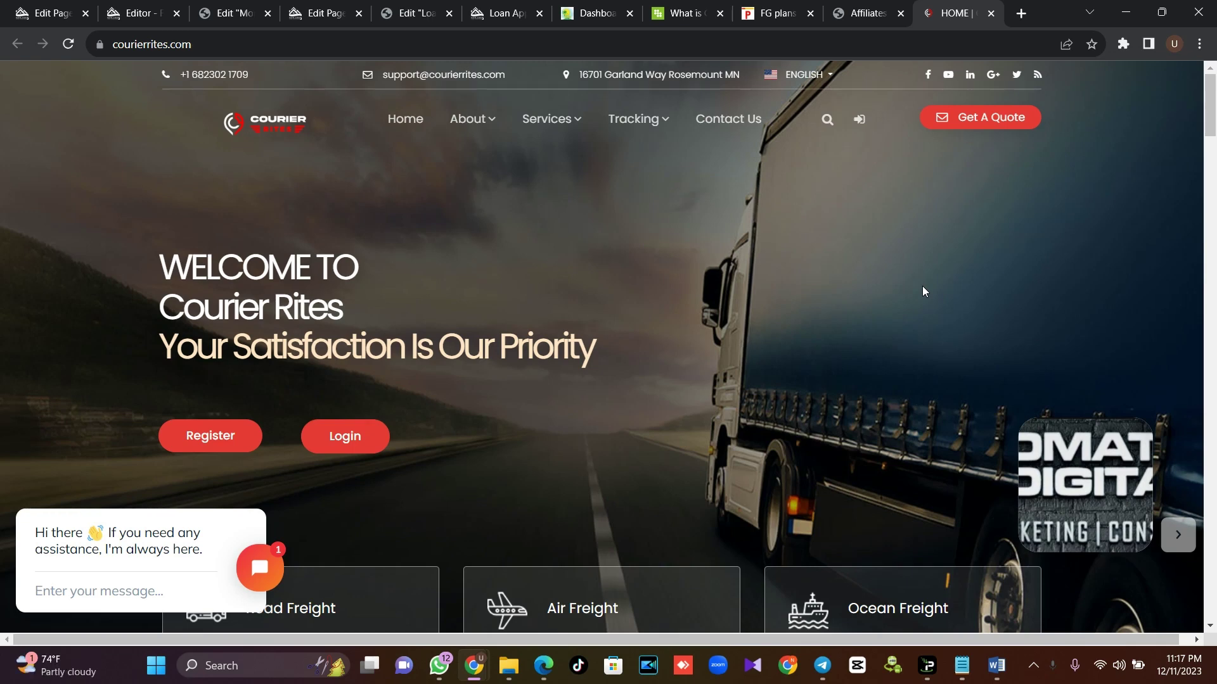
Open the Track & Trace page from the Tracking menu on Courier Rites
scroll(1215, 147, "down", 4)
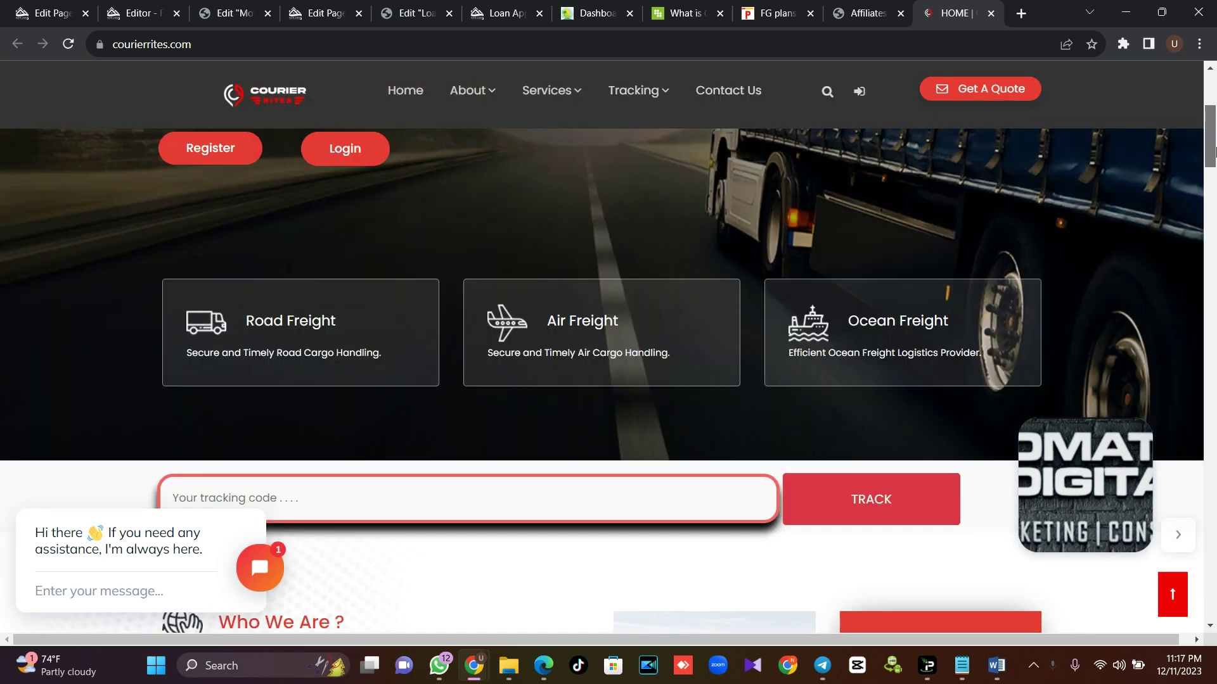
left_click_drag(1215, 147, 1215, 310)
mouse_move(652, 95)
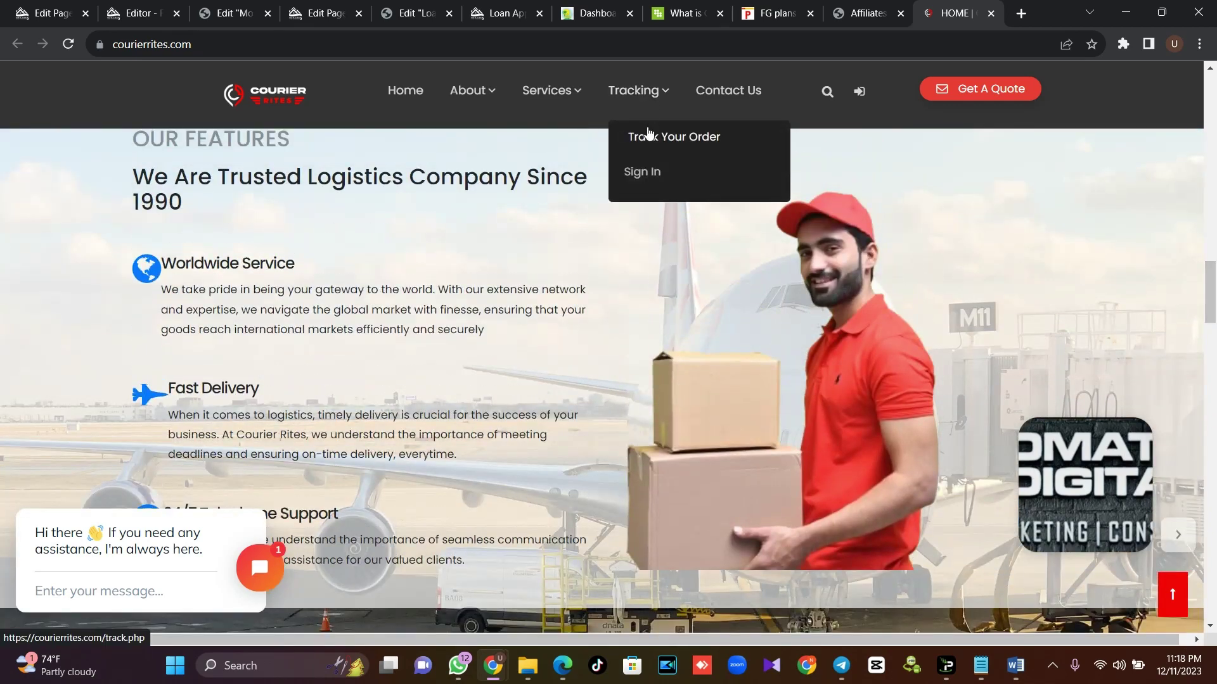
left_click(641, 133)
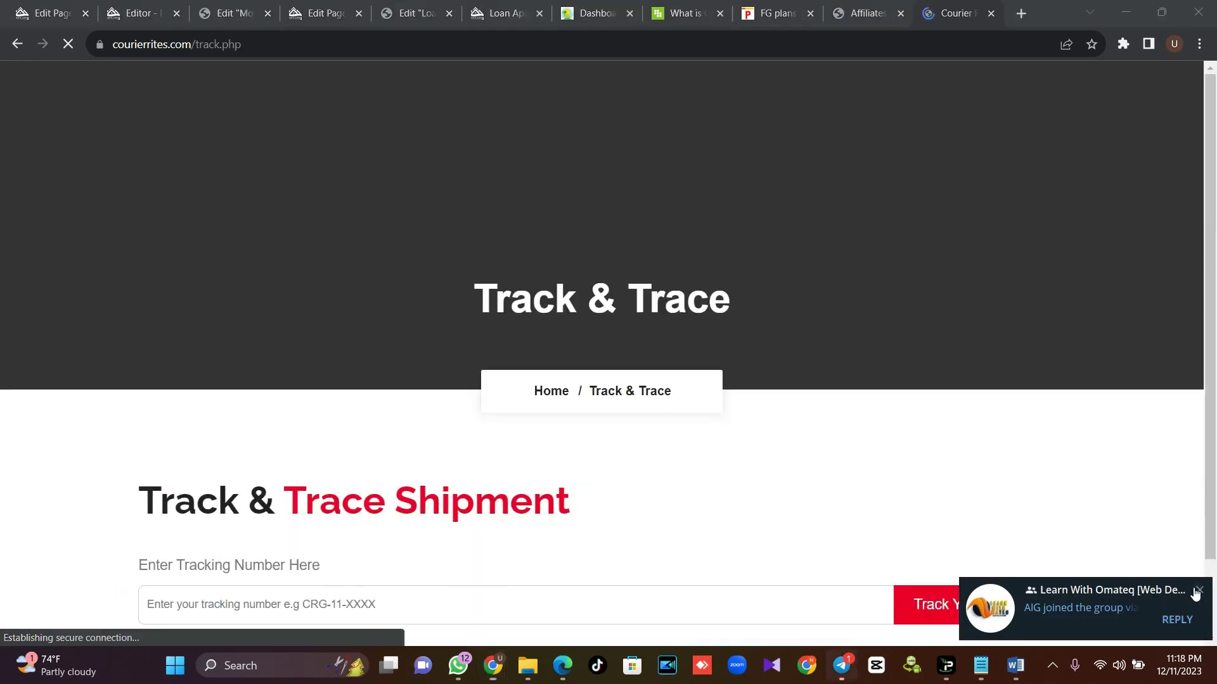
Submit the autofilled tracking number and dismiss the Invalid Tracking Number alert
scroll(547, 430, "down", 2)
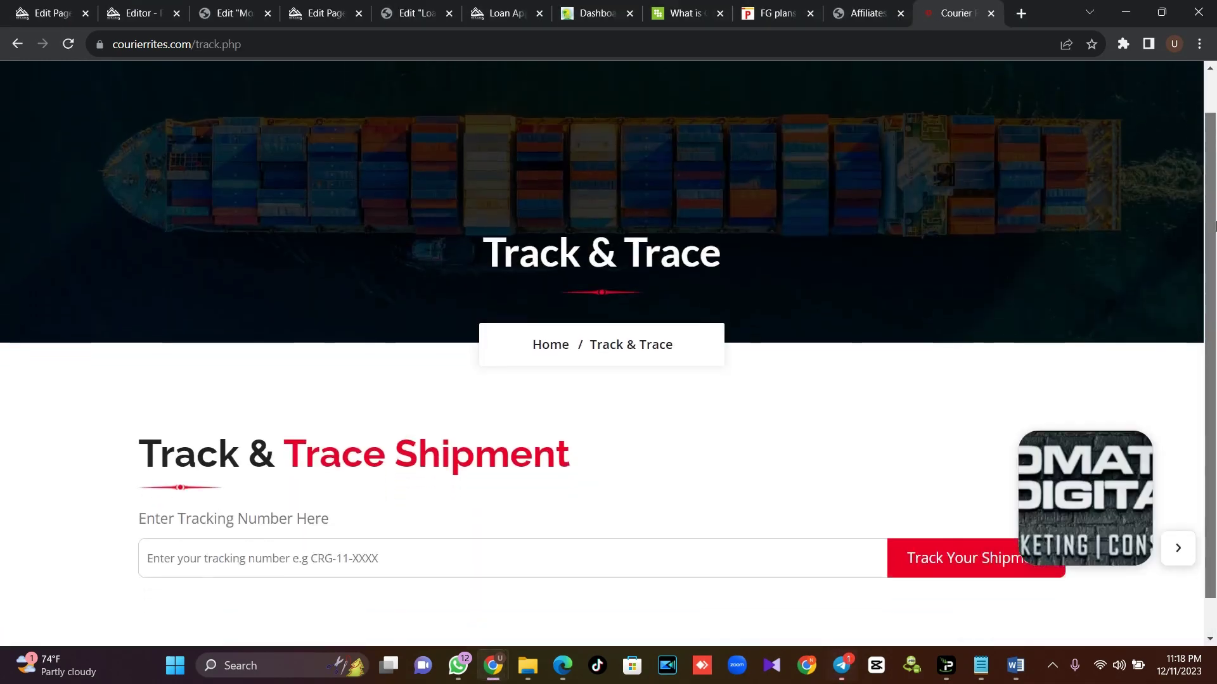
left_click(454, 511)
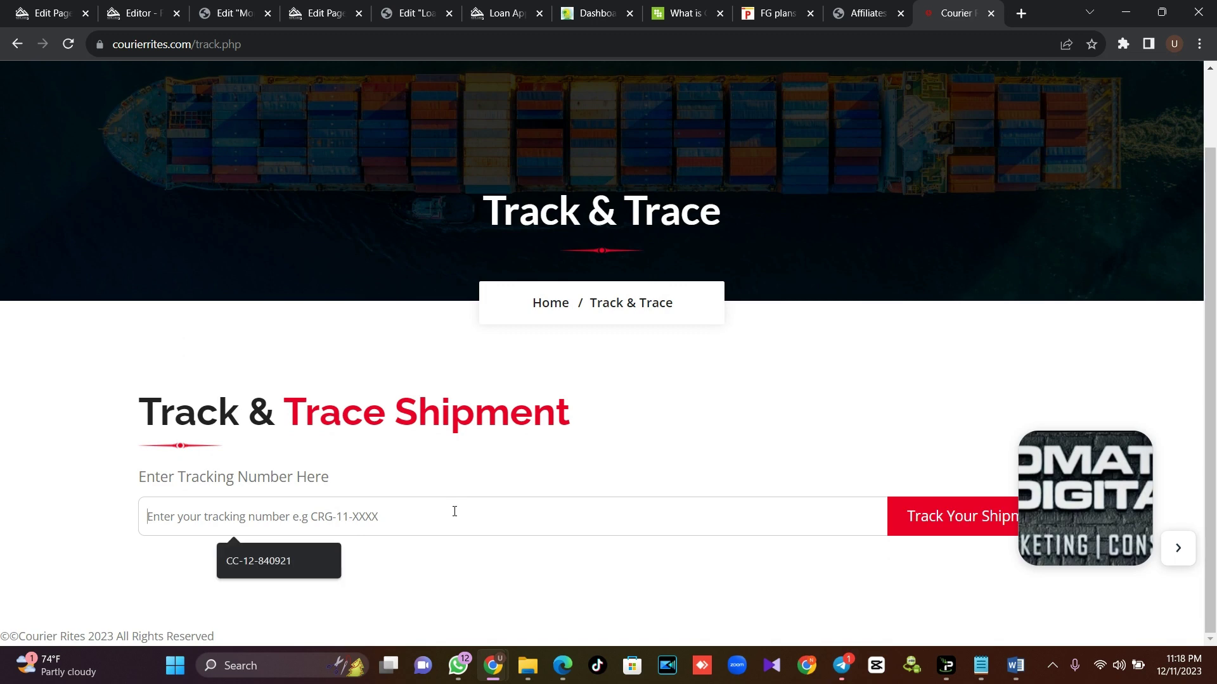
left_click(291, 557)
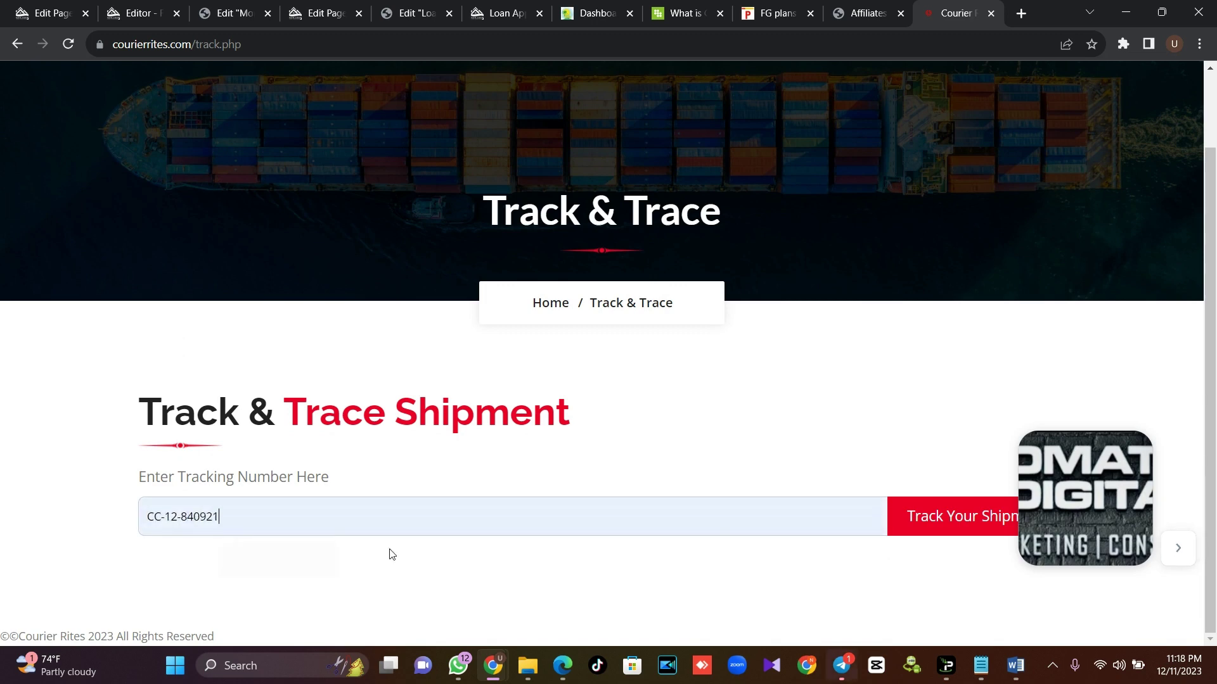
left_click(954, 534)
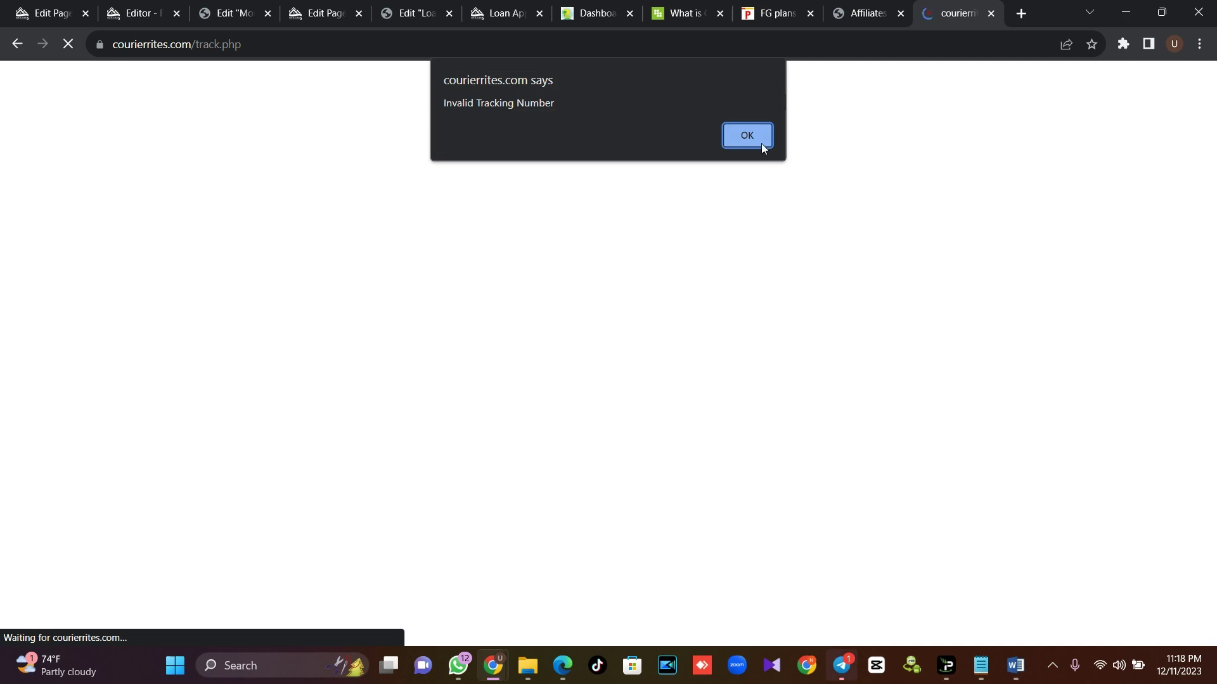
left_click(747, 136)
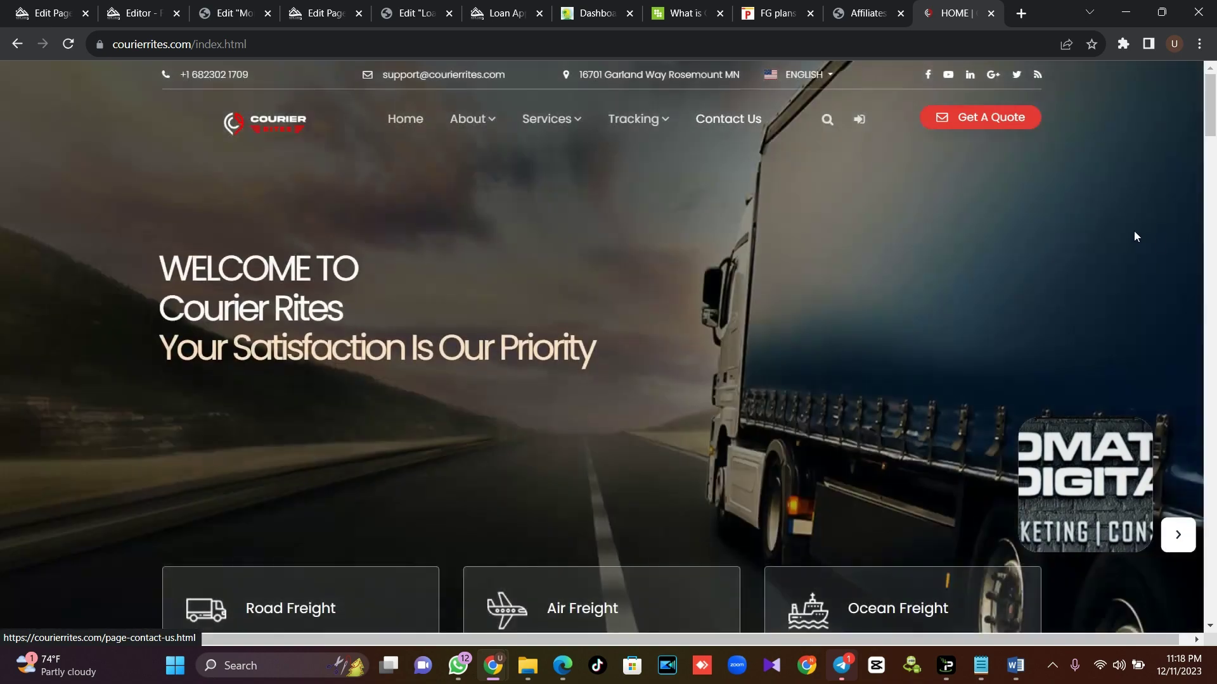
Scroll through the Courier Rites home page before moving to the cPanel Tools page
mouse_move(1209, 88)
left_mouse_down()
mouse_move(1214, 589)
mouse_move(1214, 83)
left_mouse_up()
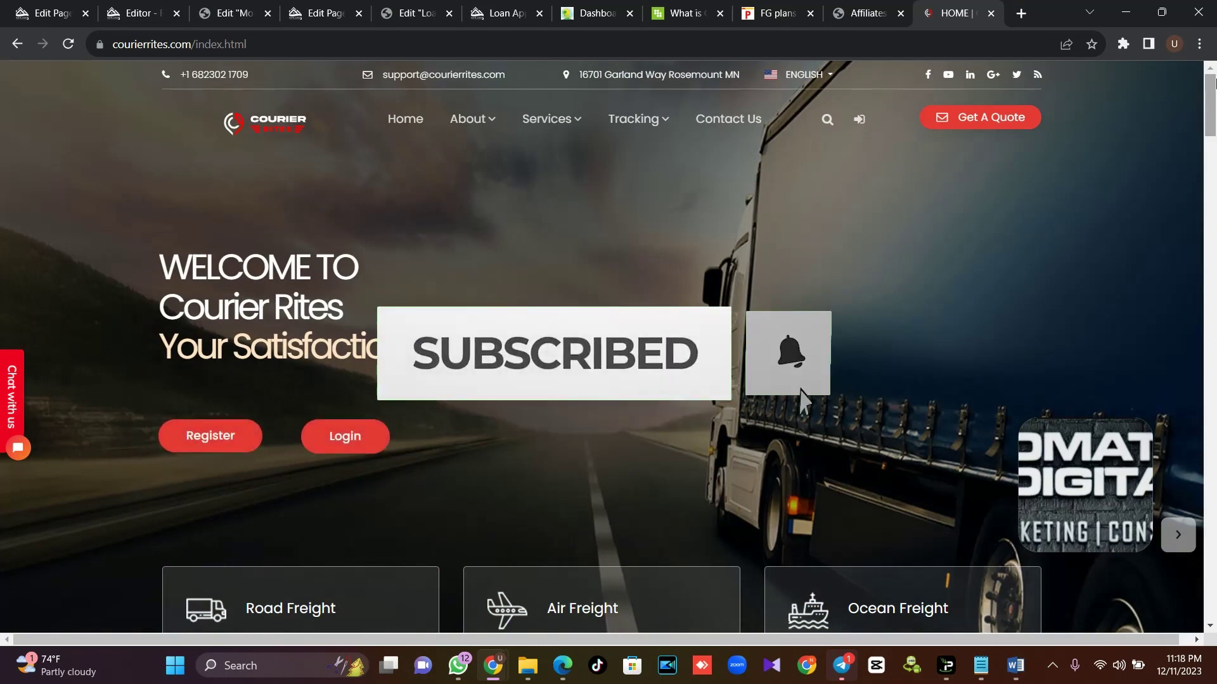
left_click_drag(1214, 82, 1214, 118)
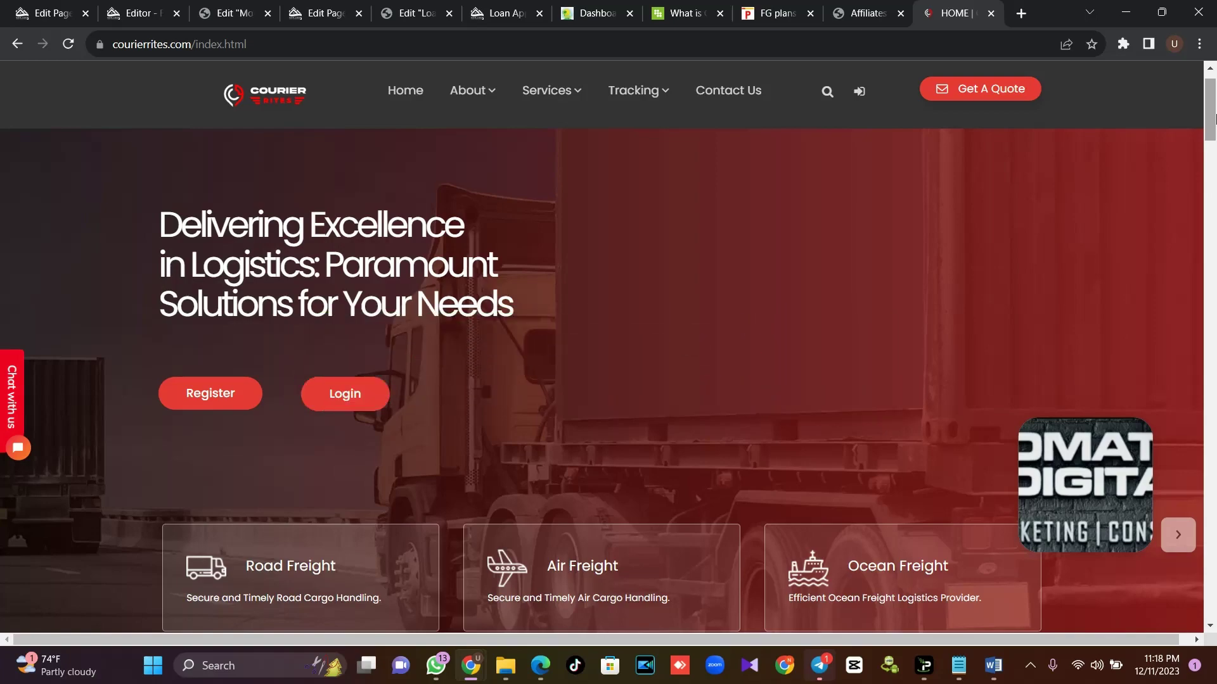
mouse_move(1214, 117)
left_mouse_down()
mouse_move(1214, 179)
mouse_move(1215, 113)
left_mouse_up()
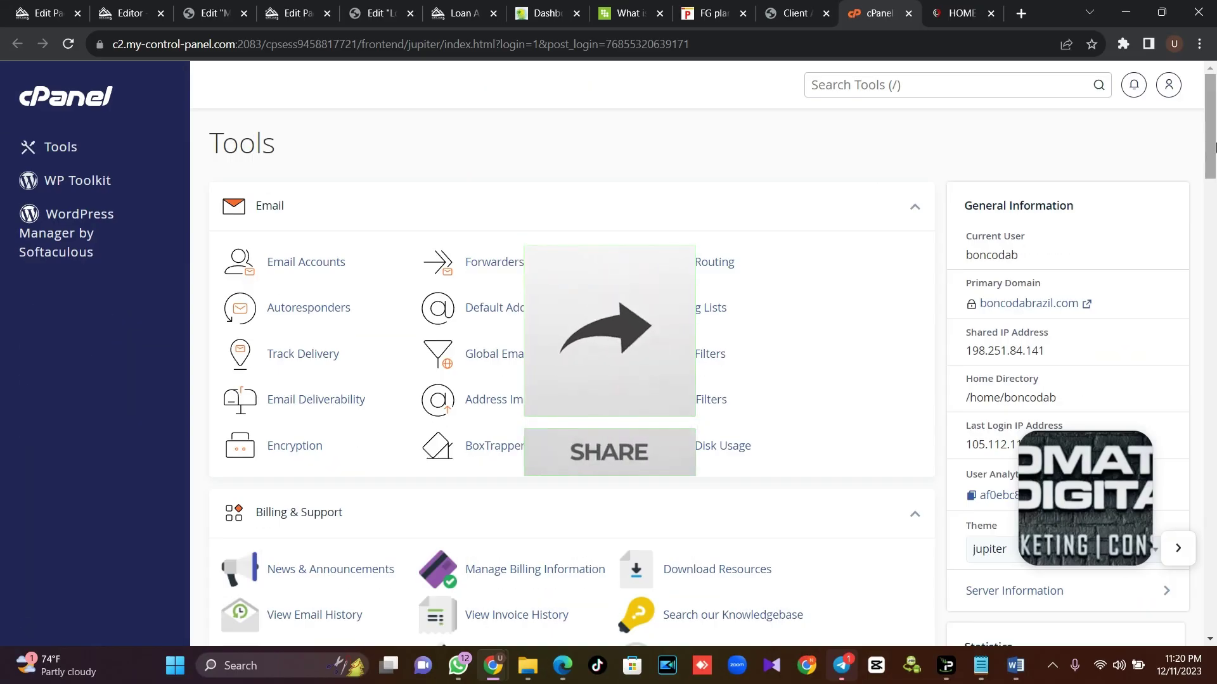
left_click_drag(1215, 177, 1214, 236)
Browse File Manager into public_html/en, showing admin, DATABASE, config.php and track.php
left_click(317, 436)
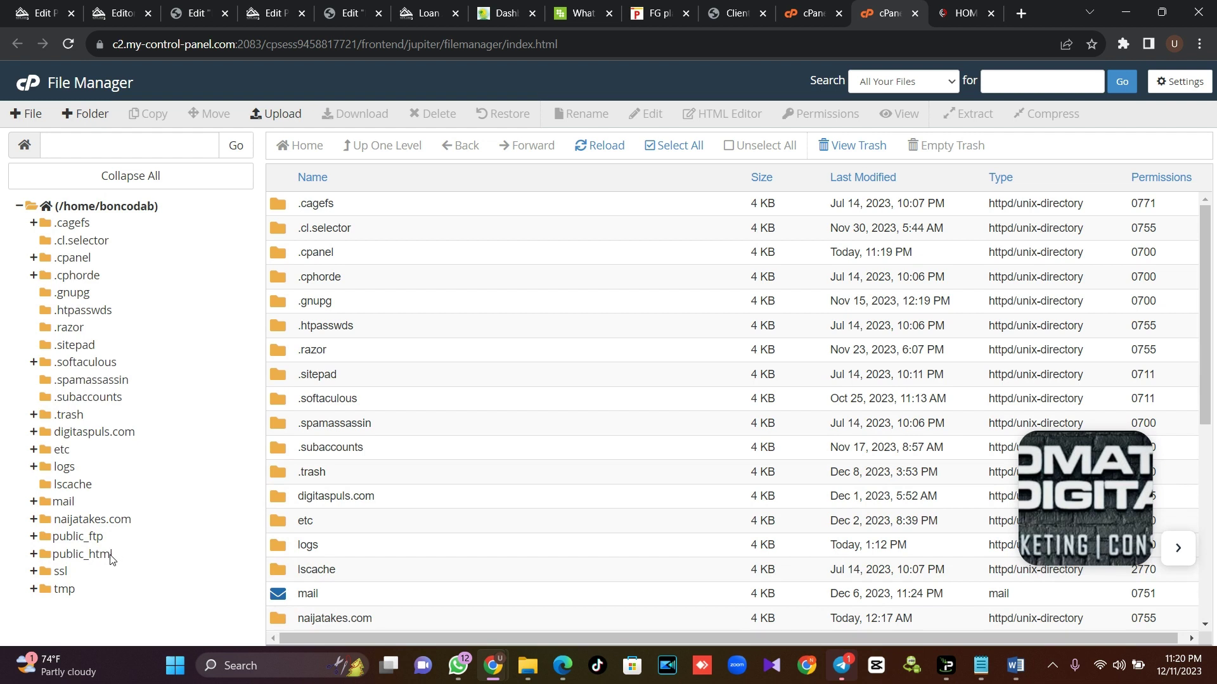
left_click(109, 556)
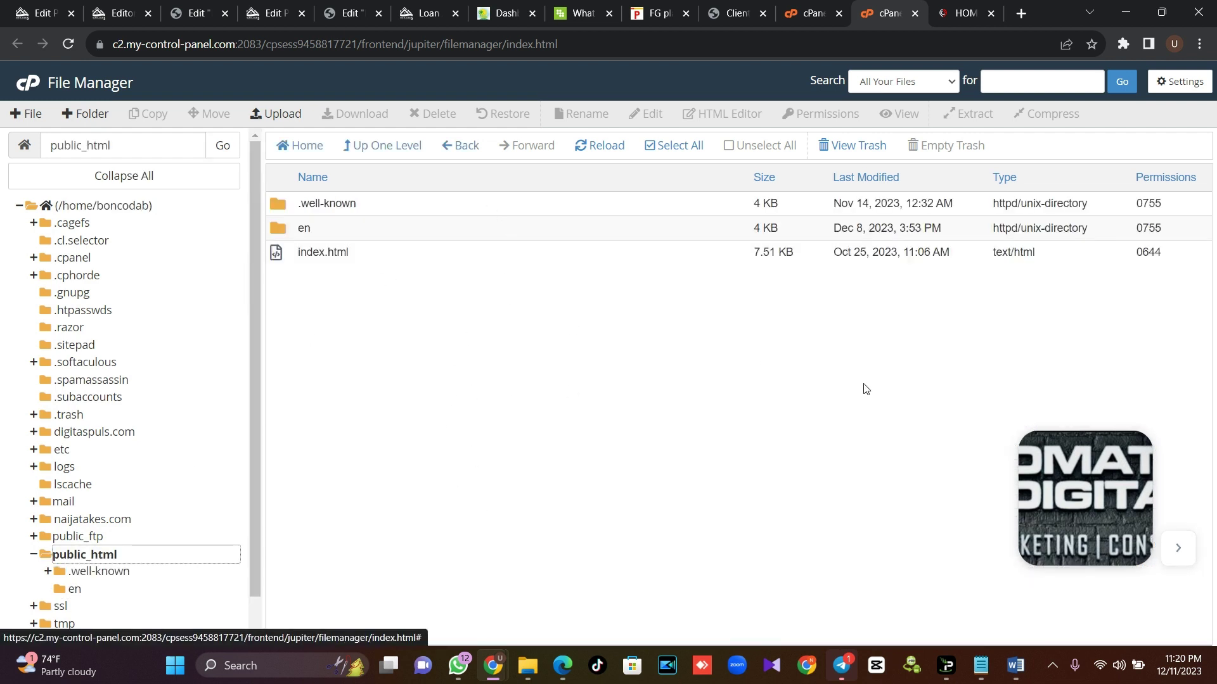
left_click(284, 118)
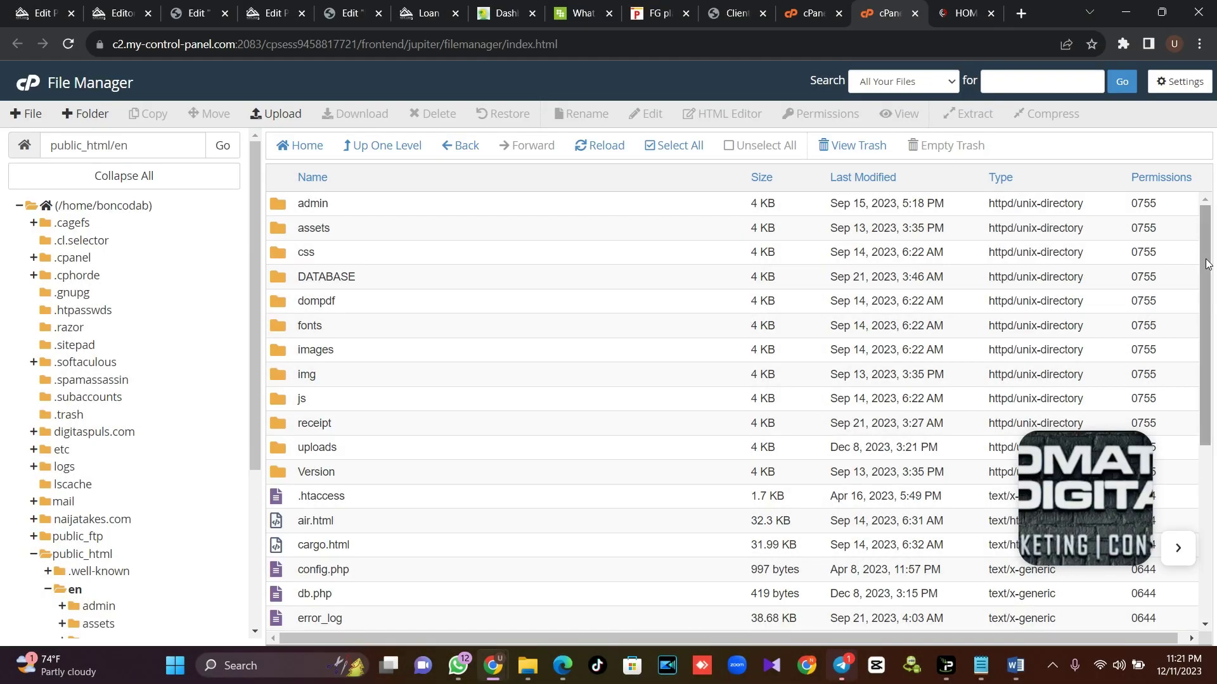
left_click_drag(1213, 261, 1213, 223)
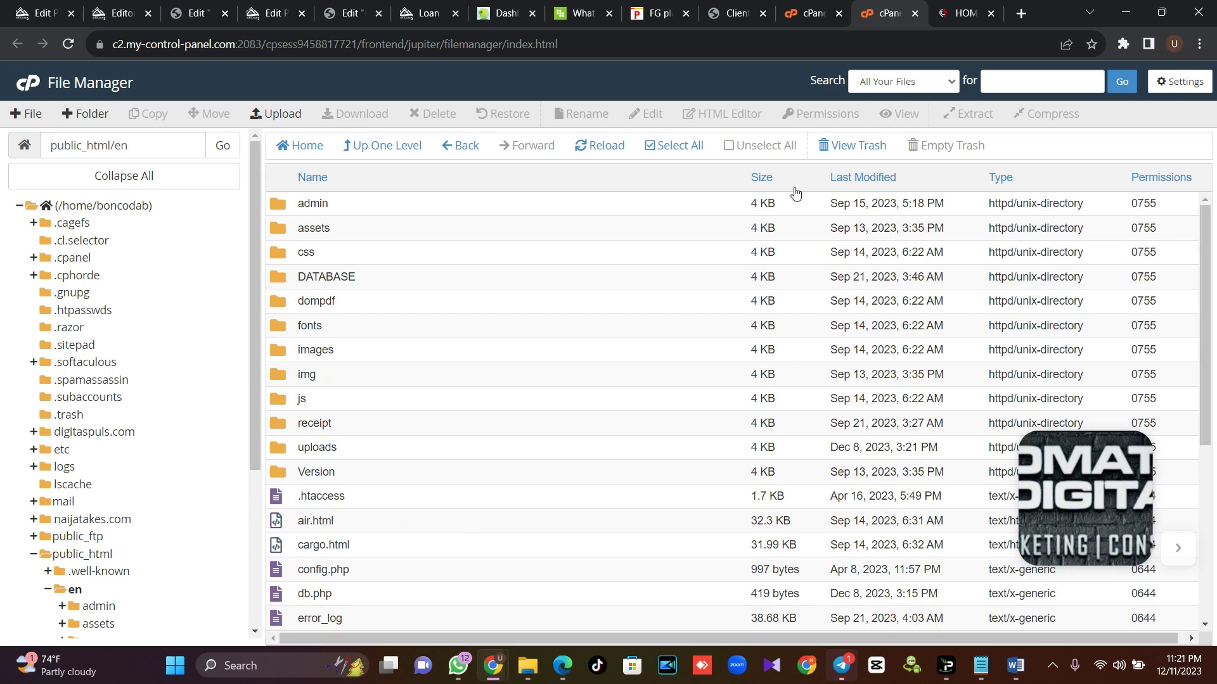
Create the MySQL database courier (boncodab_courier) from the MySQL Databases tool found via 'data'
left_click(813, 14)
left_click(934, 74)
type("data")
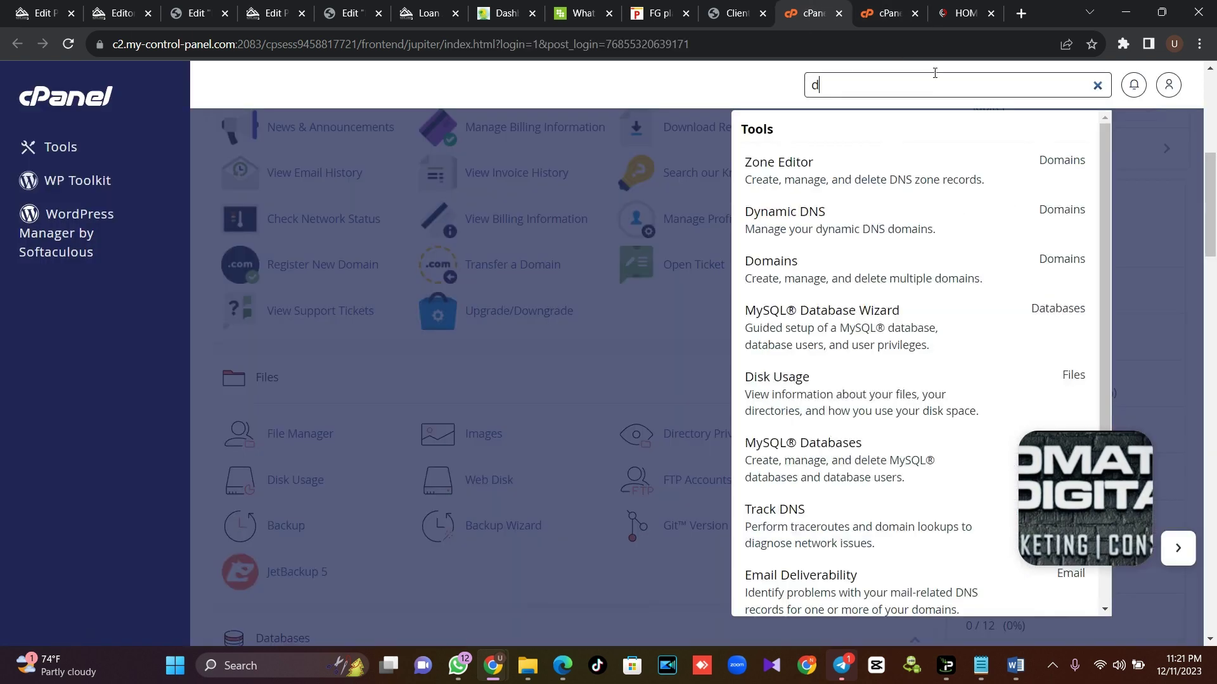
left_click(860, 243)
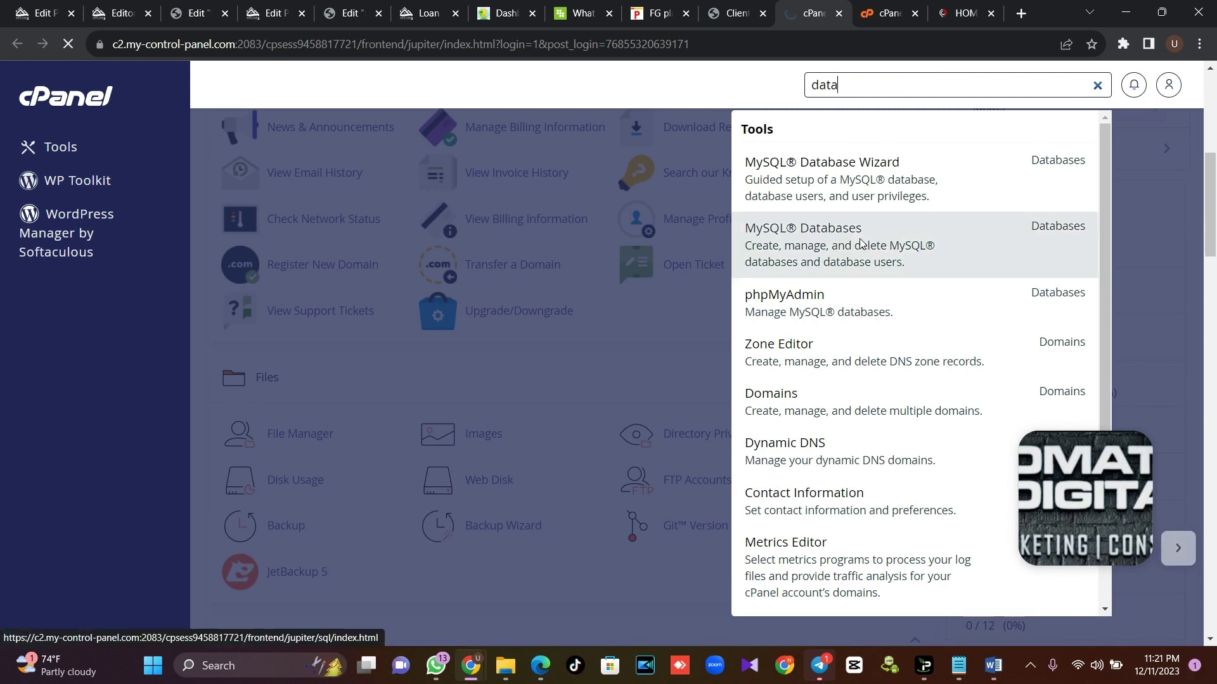
scroll(519, 245, "up", 20)
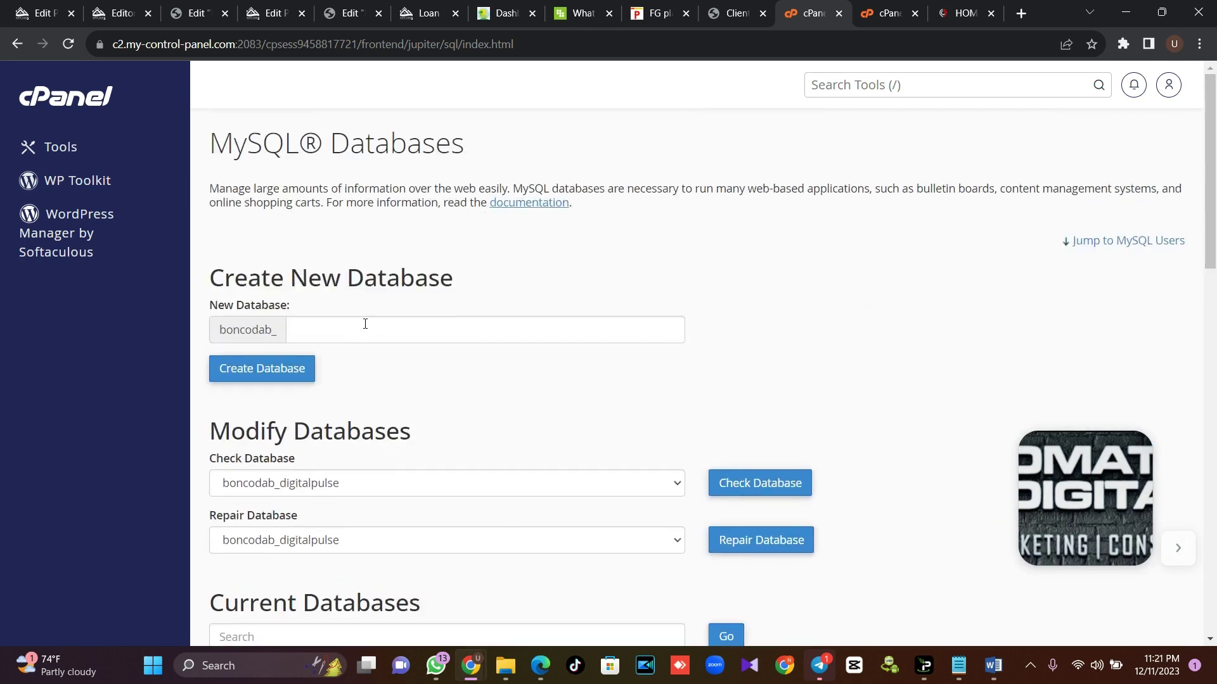
left_click(363, 331)
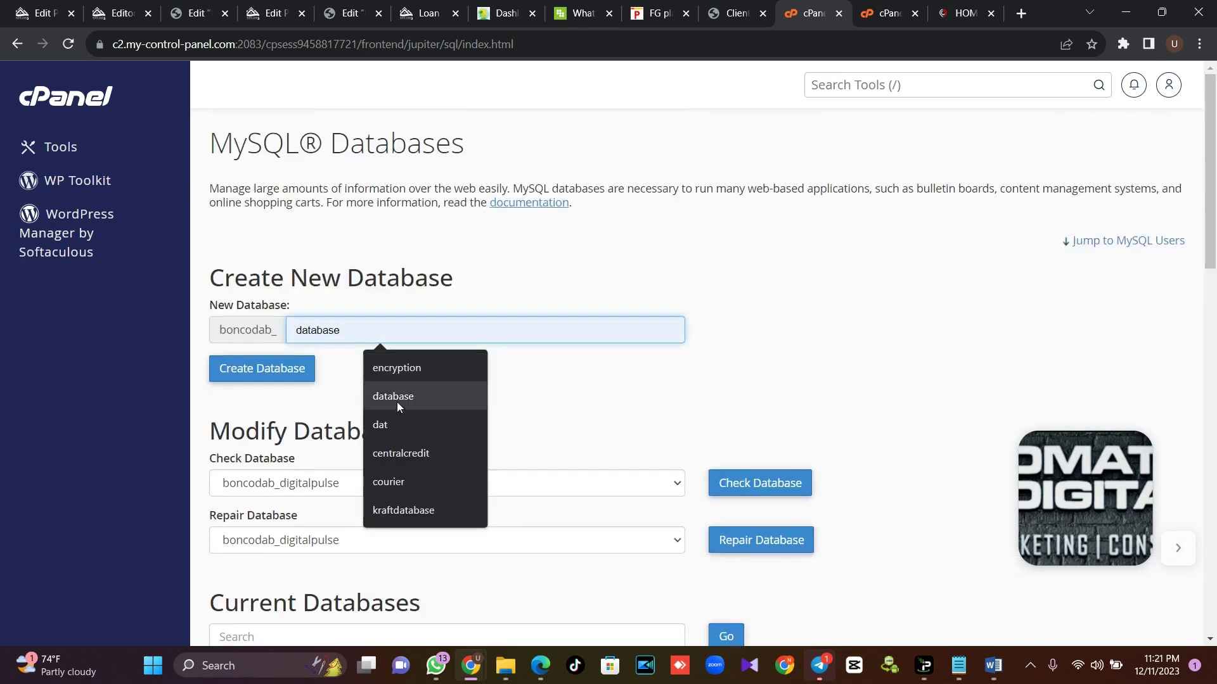
left_click(400, 480)
left_click(275, 384)
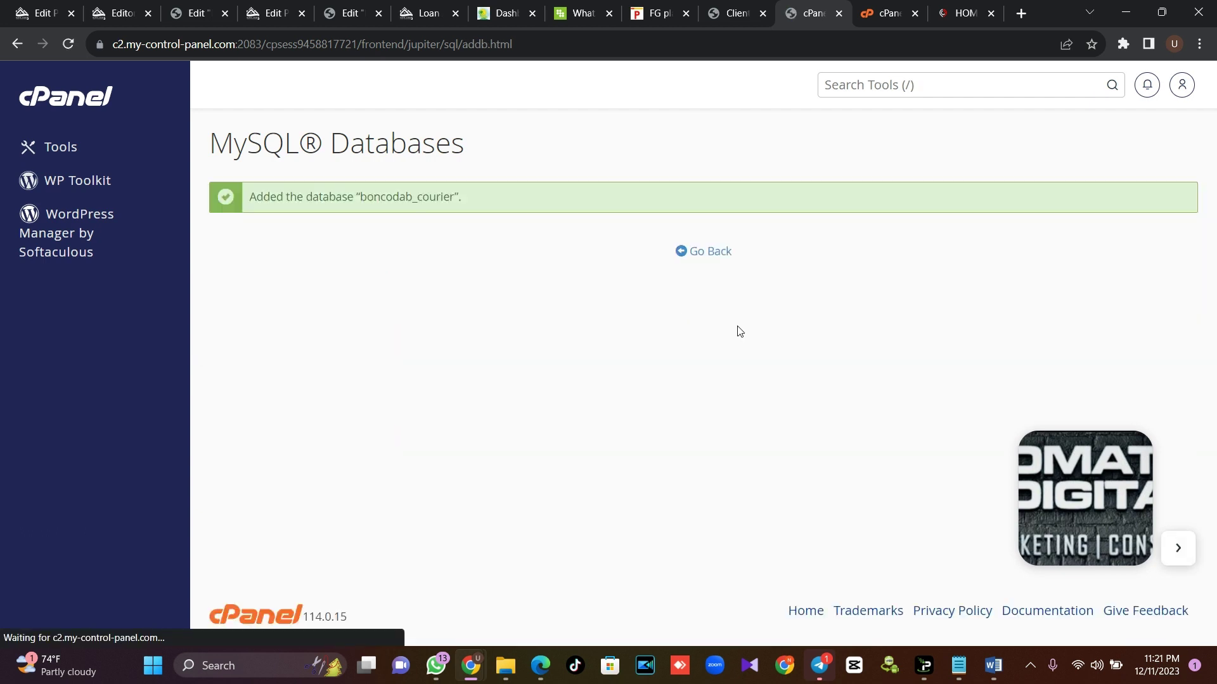
Enter courier as the new MySQL username
left_click(696, 256)
left_click(349, 282)
type("c")
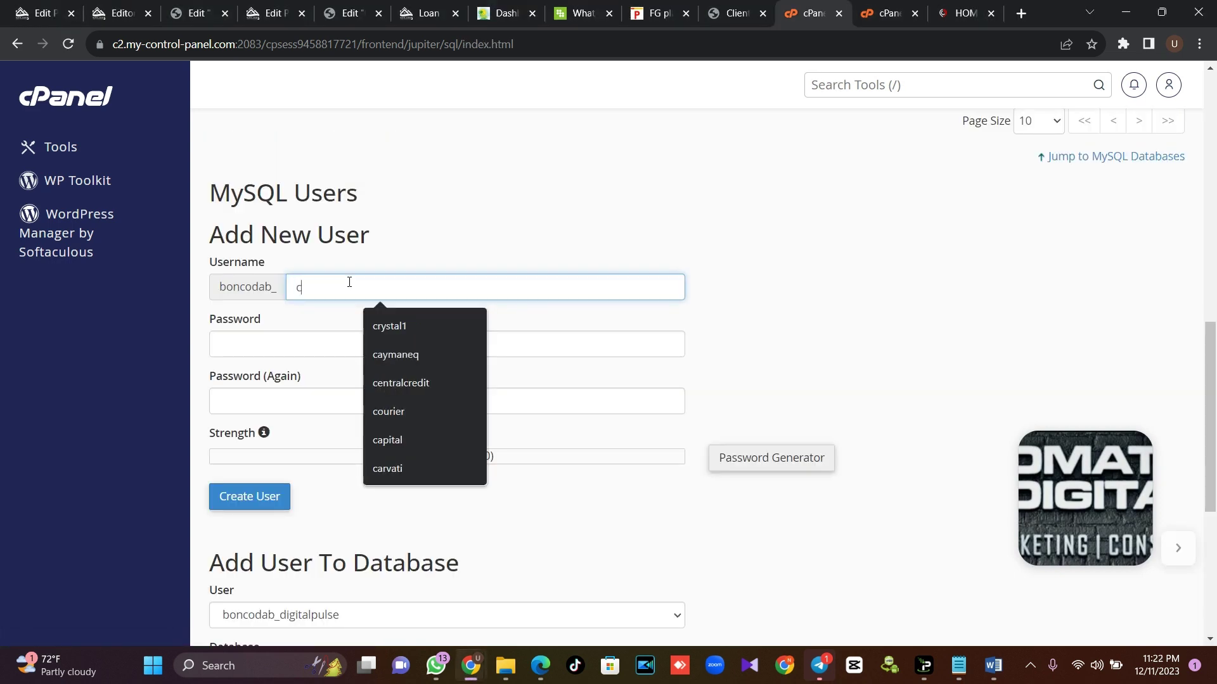
type("ourier")
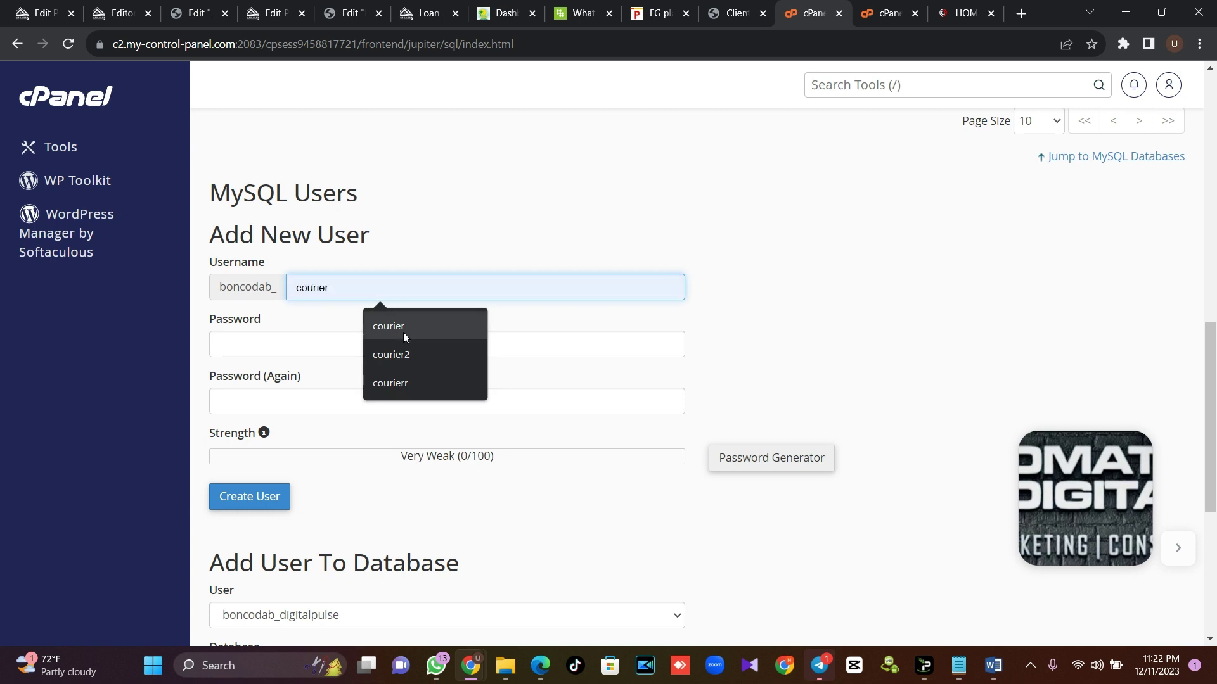
left_click(403, 330)
Generate and copy a very strong password, then create the boncodab_courier user
left_click(743, 459)
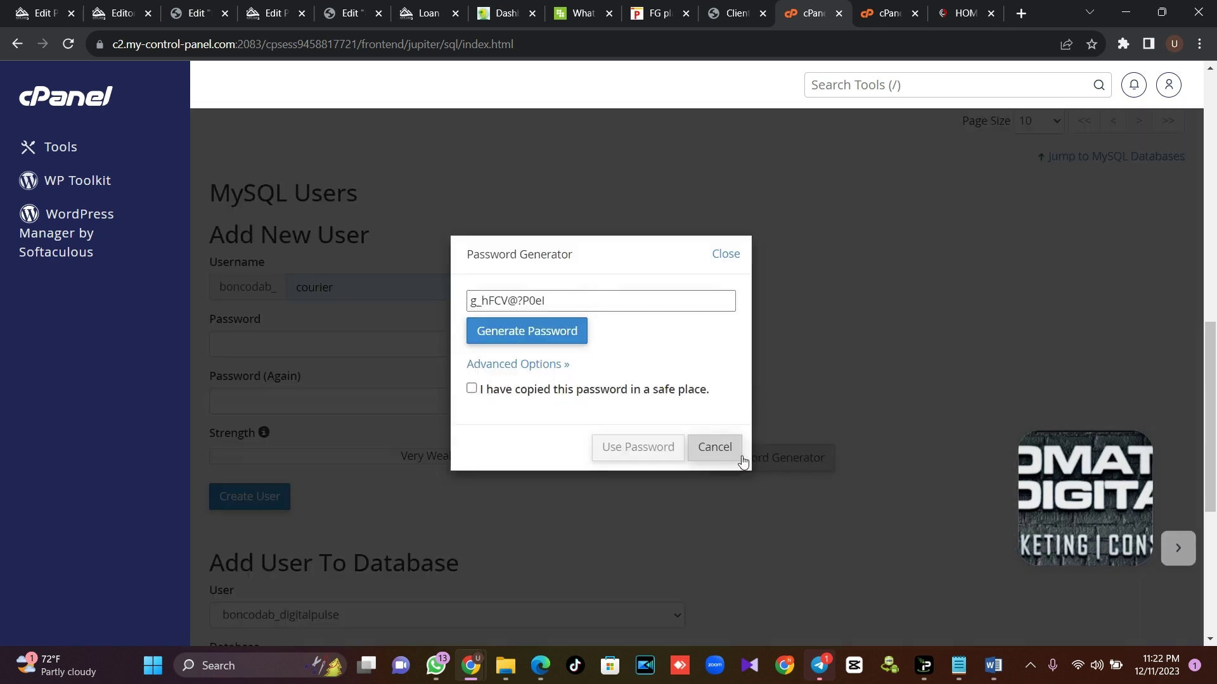
triple_click(556, 301)
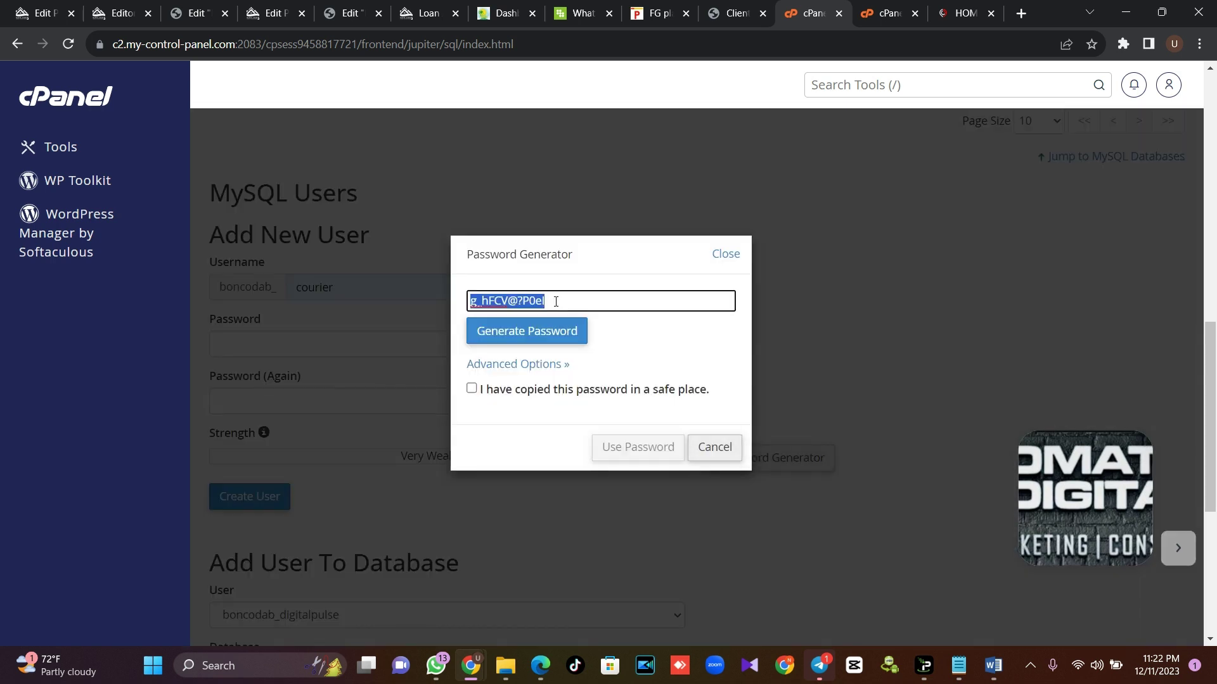
left_click(516, 389)
left_click(625, 451)
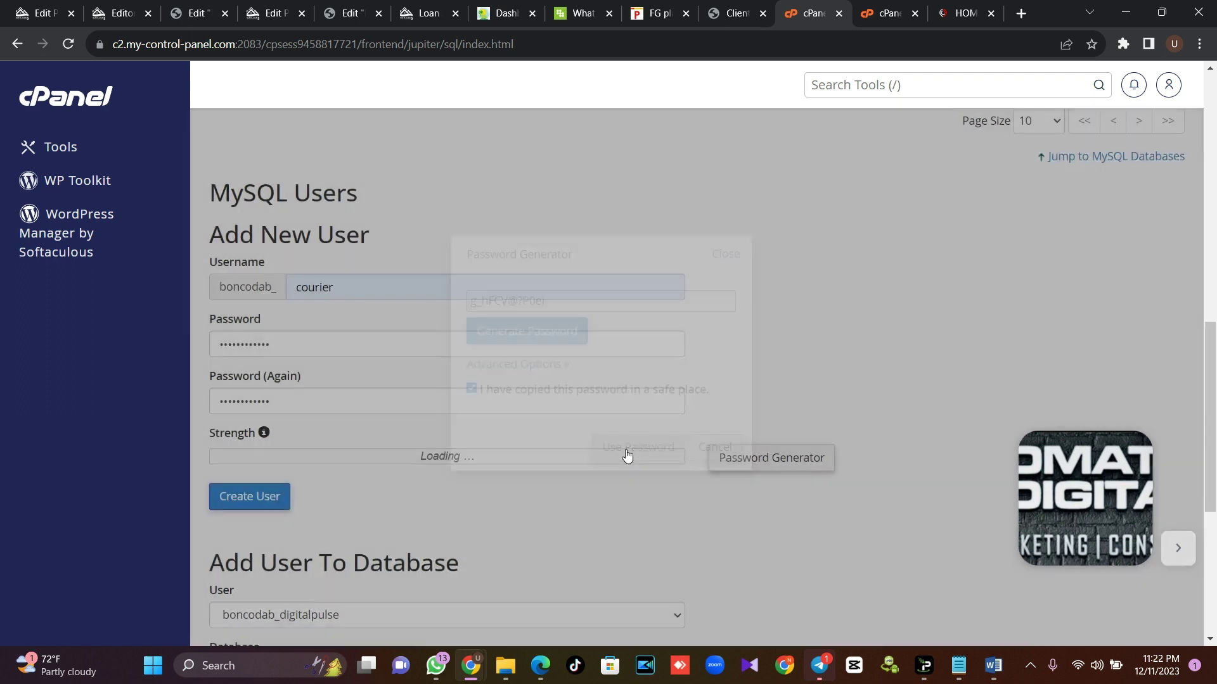
left_click(247, 507)
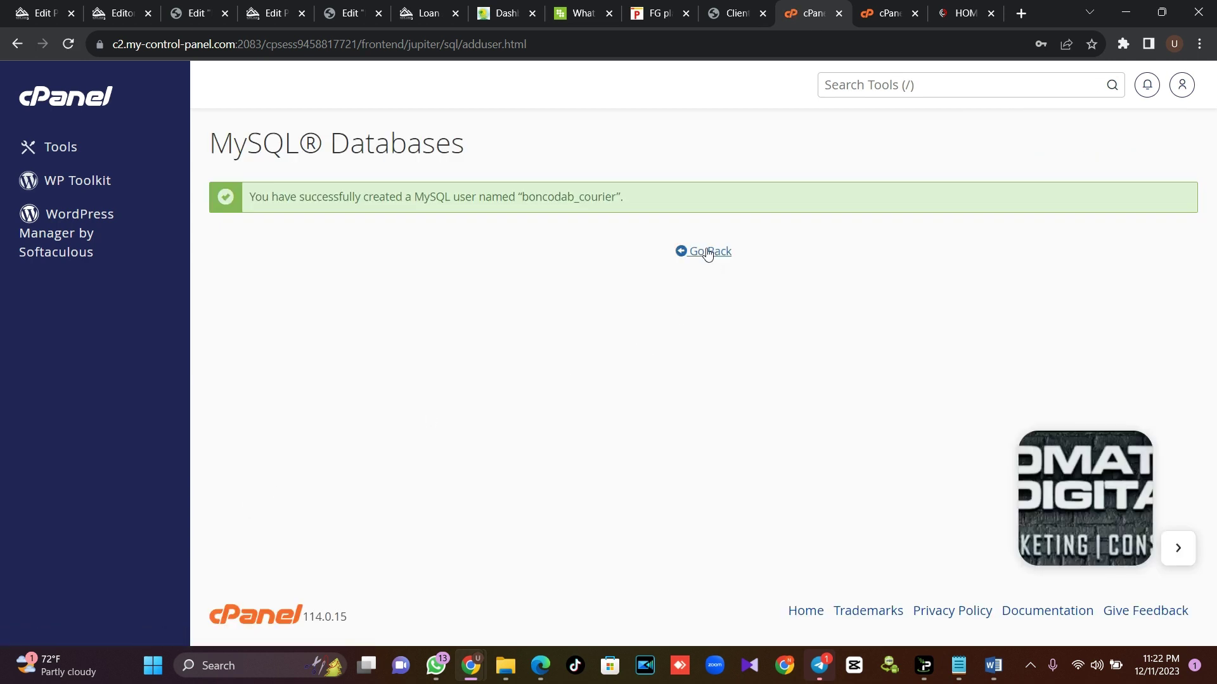
left_click(708, 253)
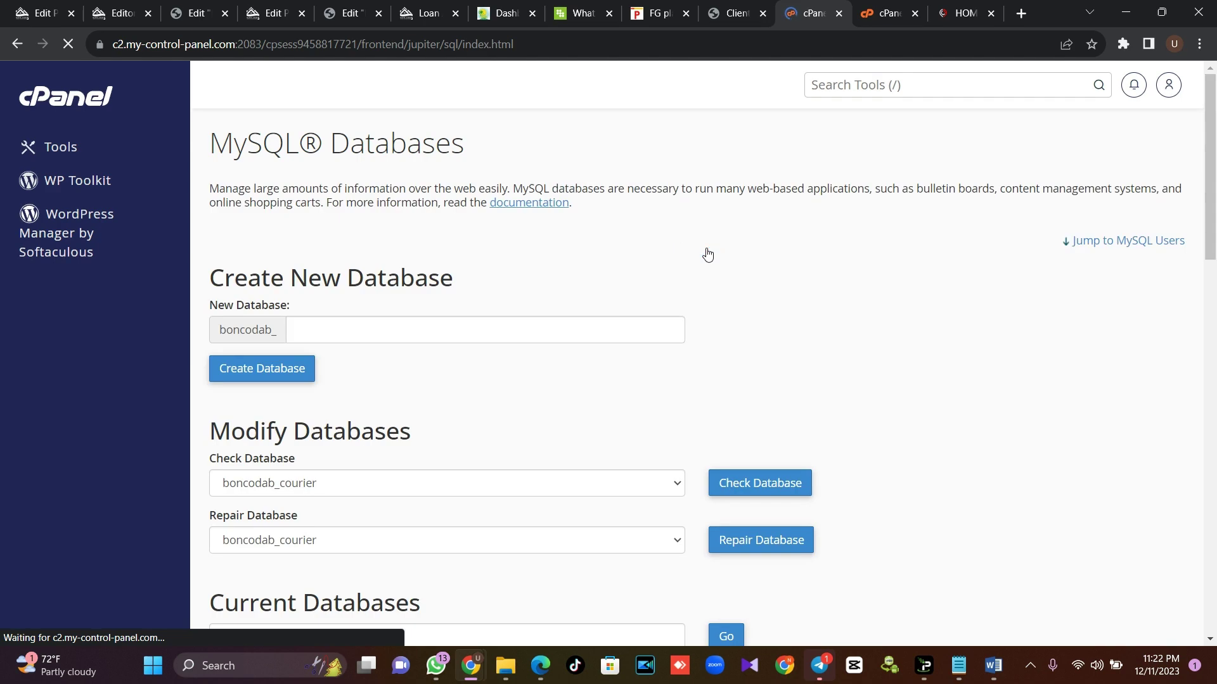
Grant user boncodab_courier ALL PRIVILEGES on database boncodab_courier
left_click_drag(1211, 212, 1215, 548)
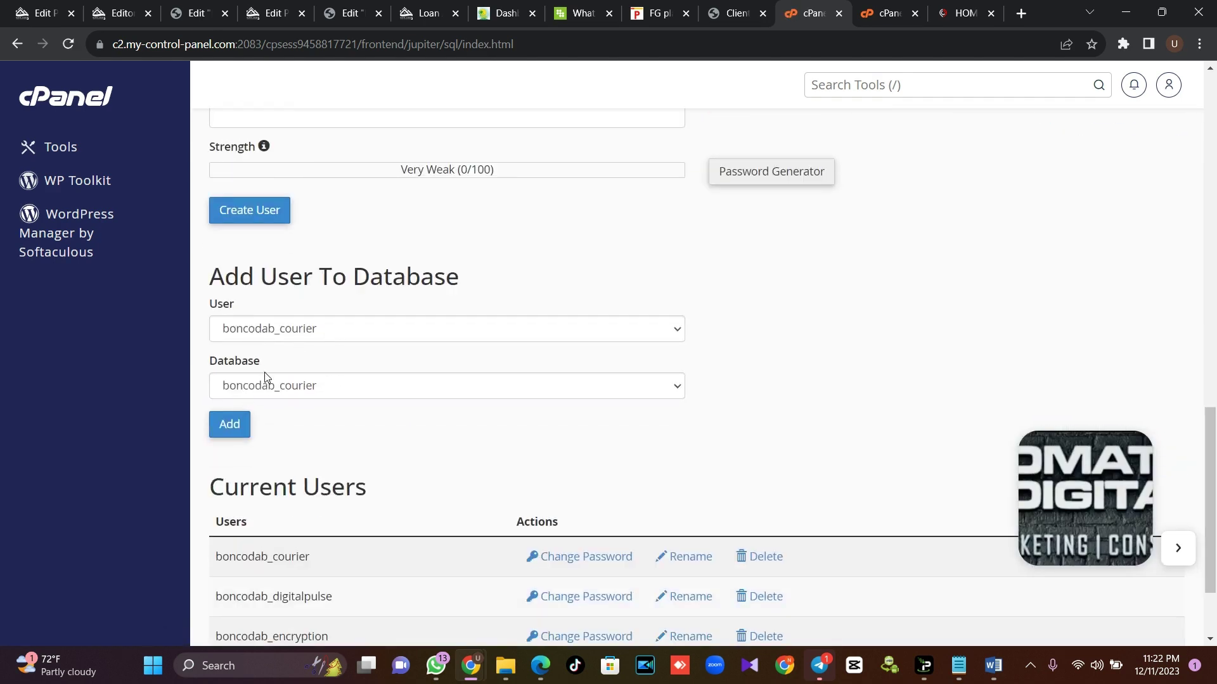
left_click(246, 426)
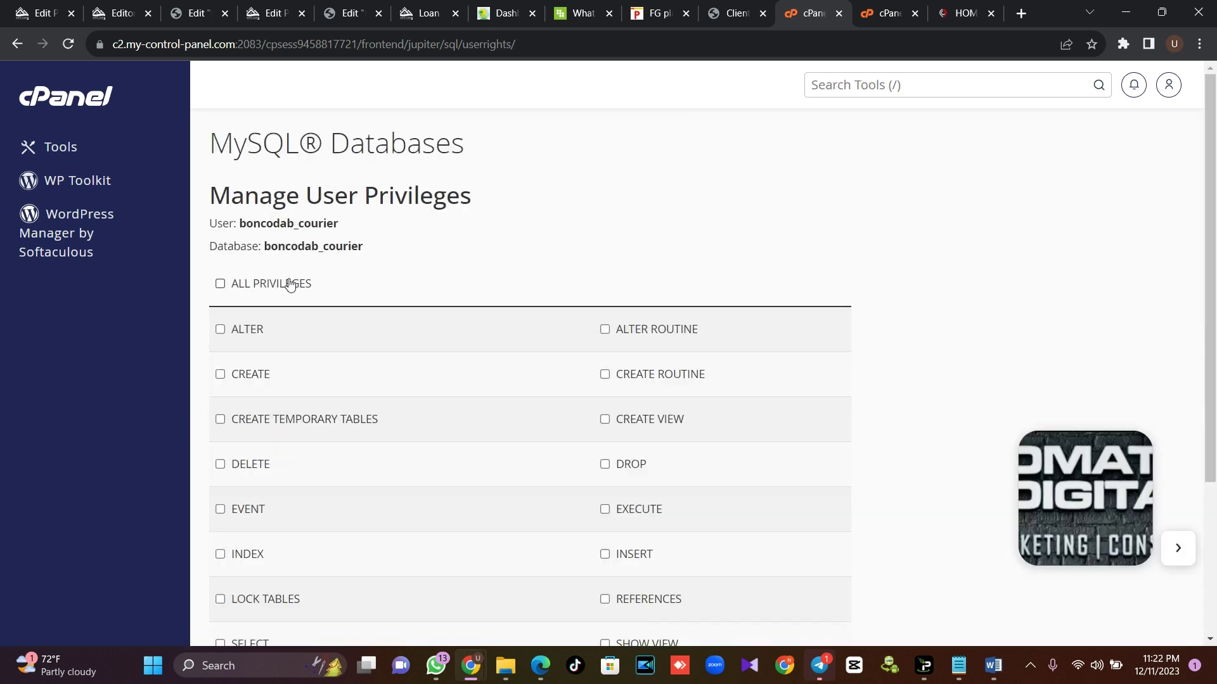
left_click(291, 283)
scroll(1214, 220, "down", 3)
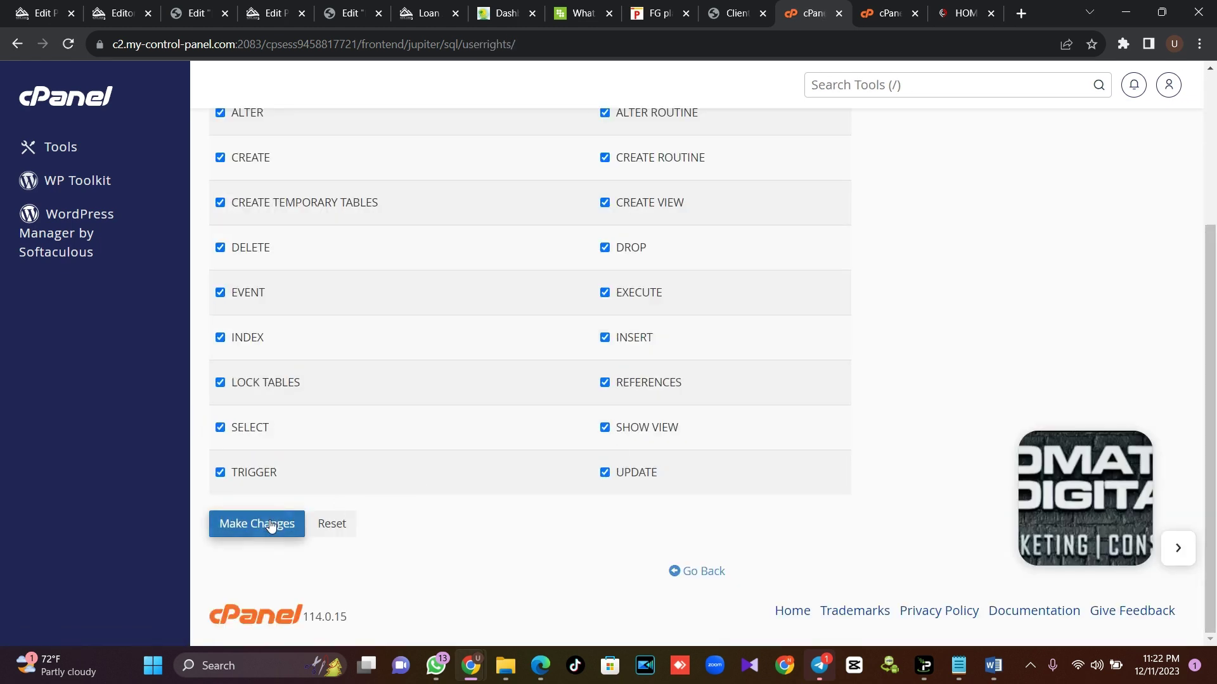
left_click(270, 523)
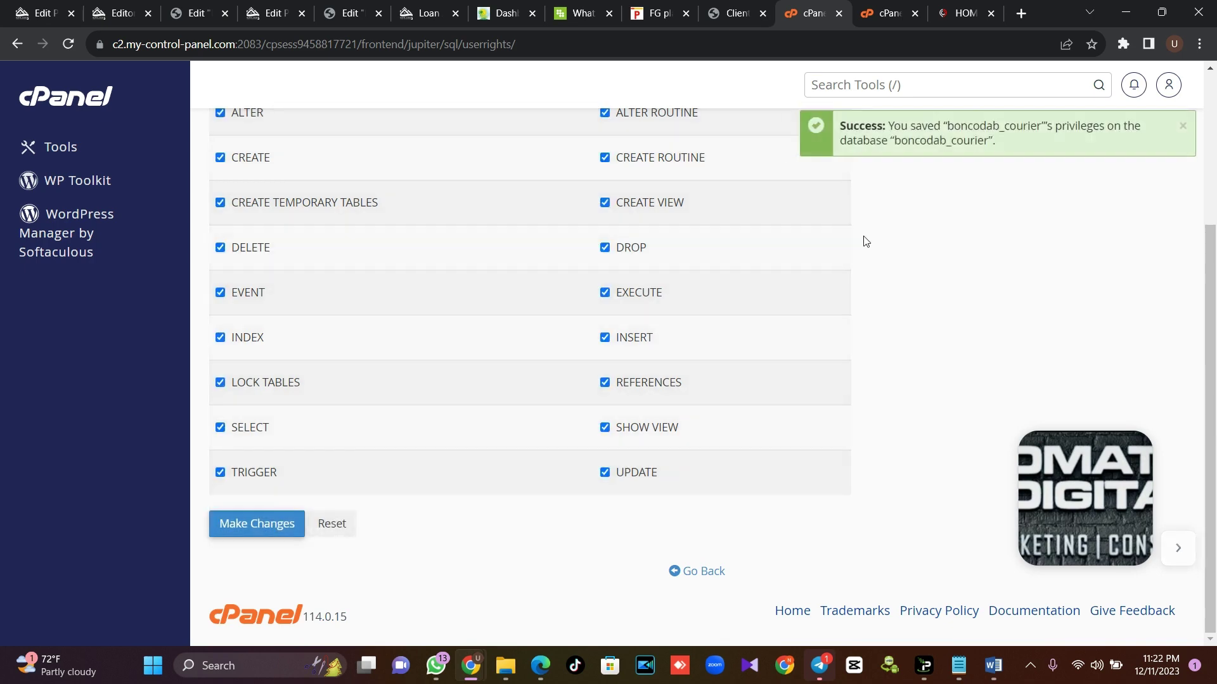
left_click(872, 14)
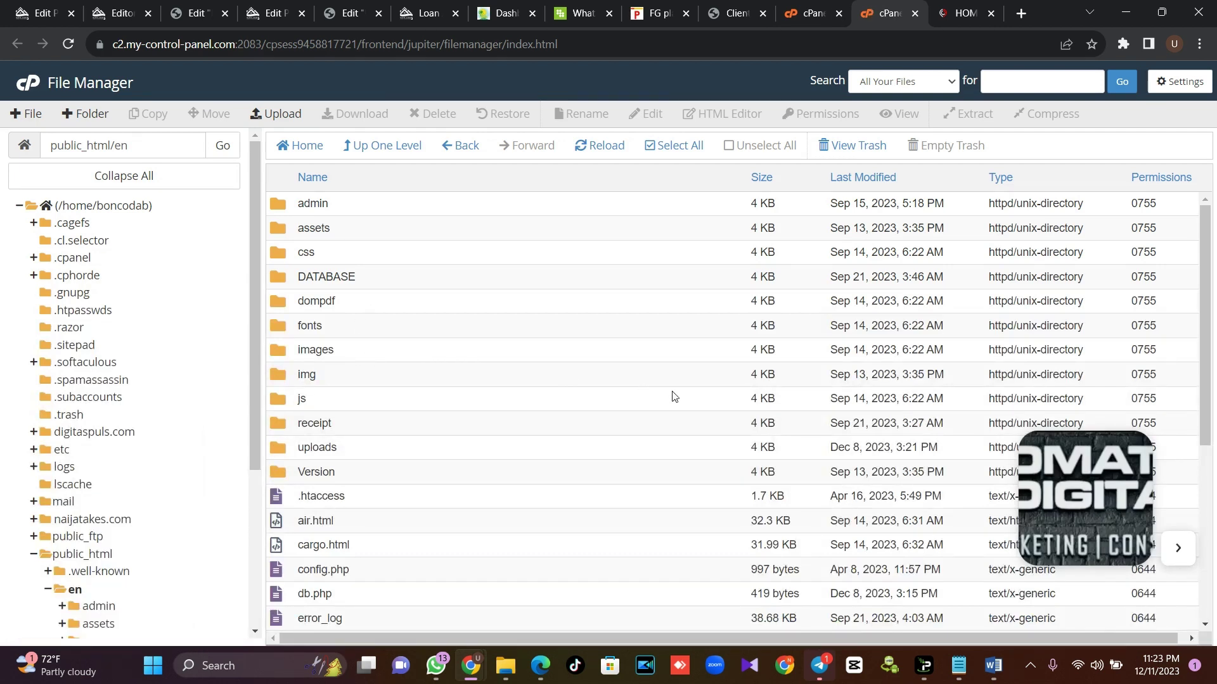
Paste the new password over the DB_PASSWORD value on line 5 of db.php and save
left_click(334, 598)
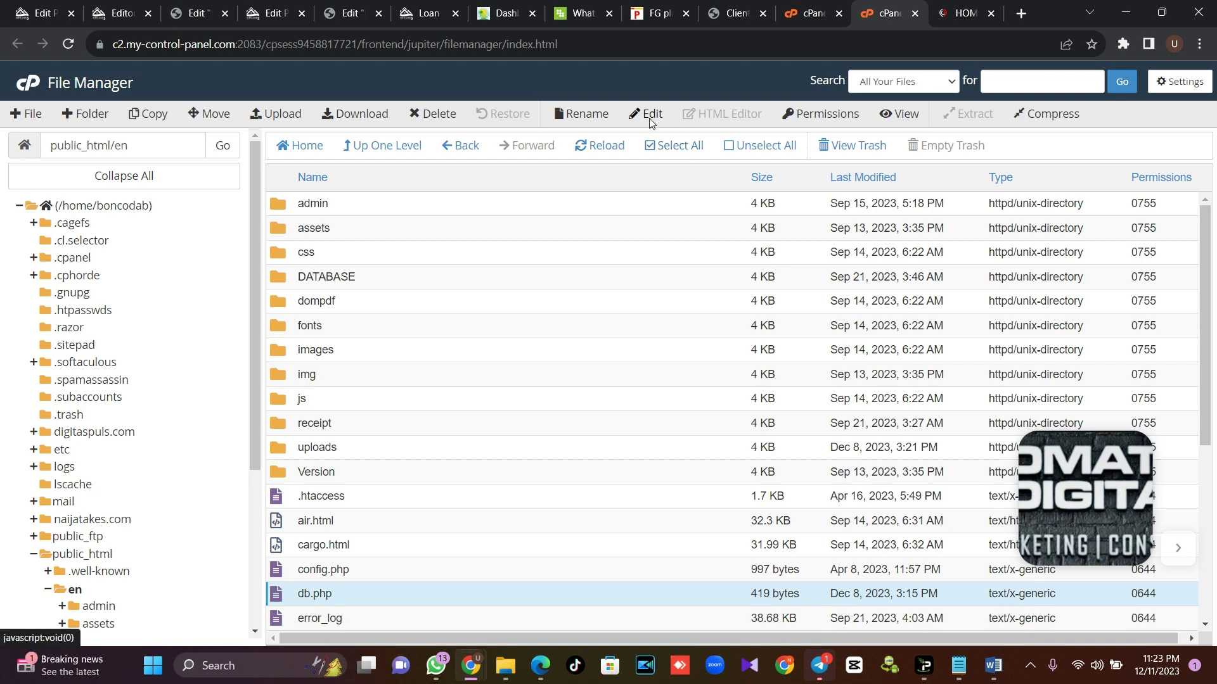
left_click(649, 118)
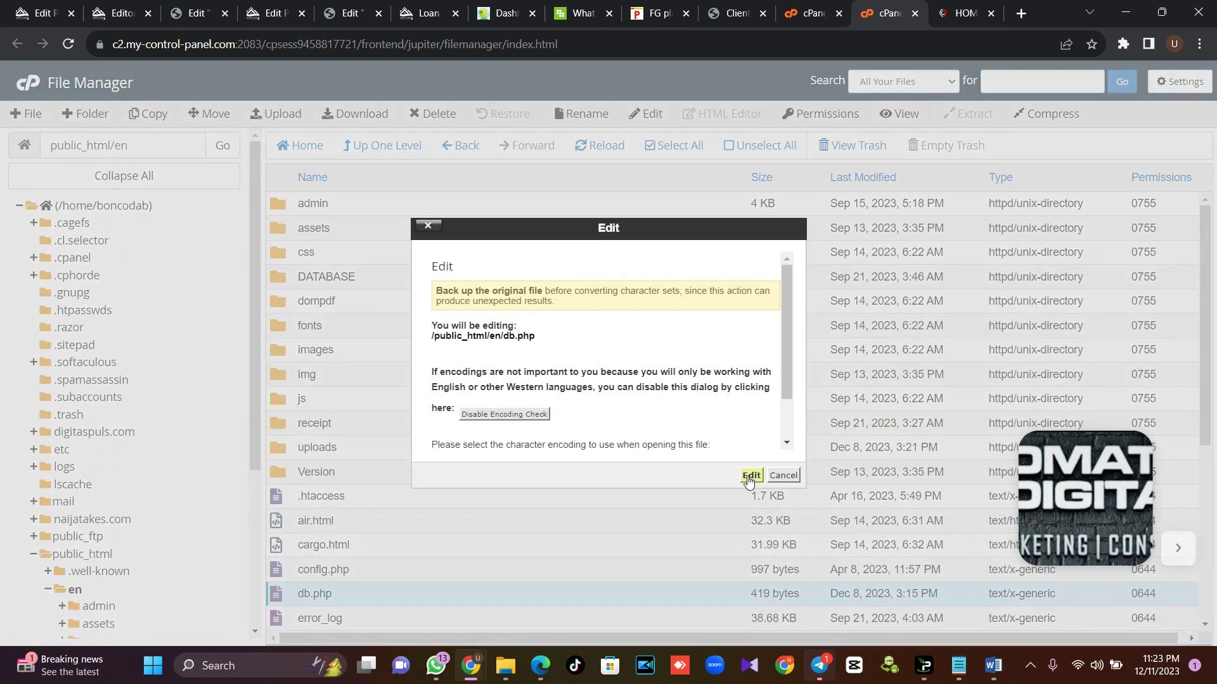
left_click(747, 477)
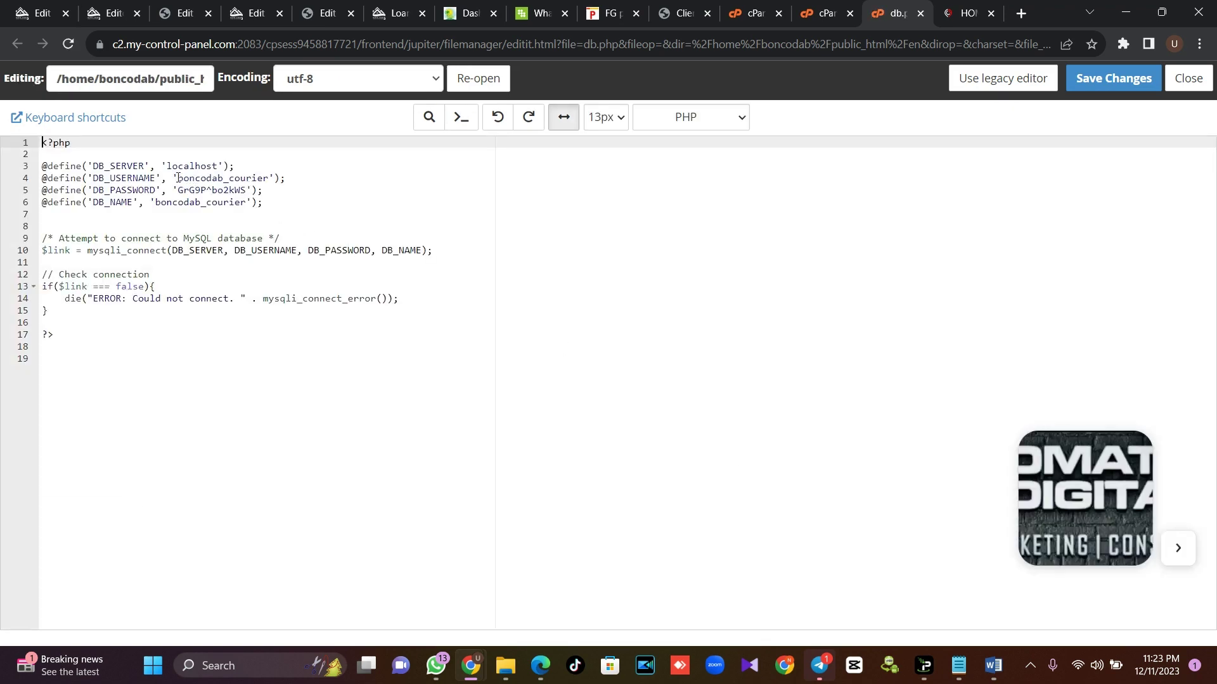
left_click_drag(248, 190, 182, 189)
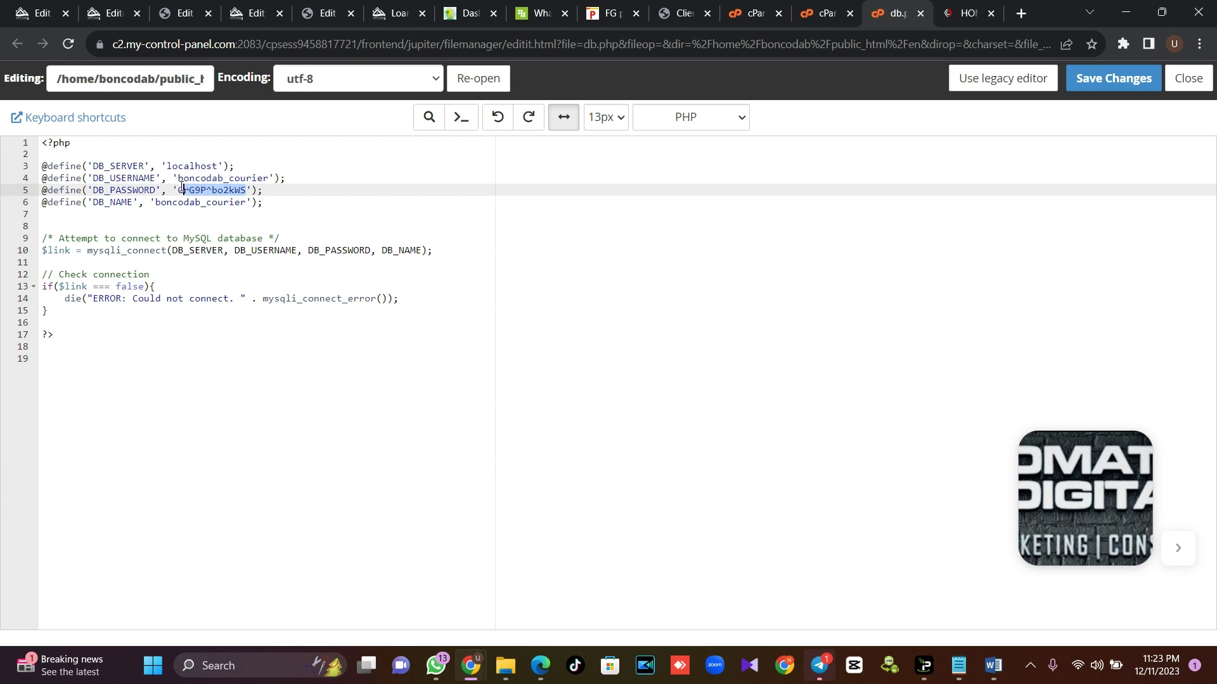
key("ctrl+v")
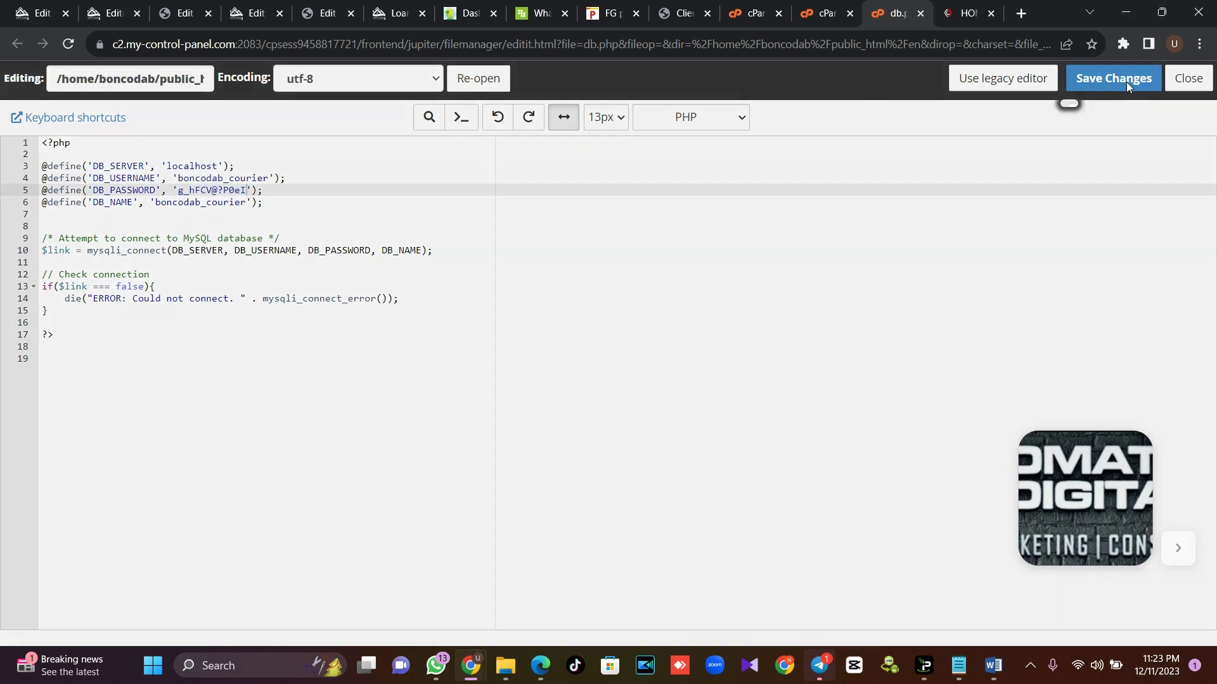
left_click(1126, 82)
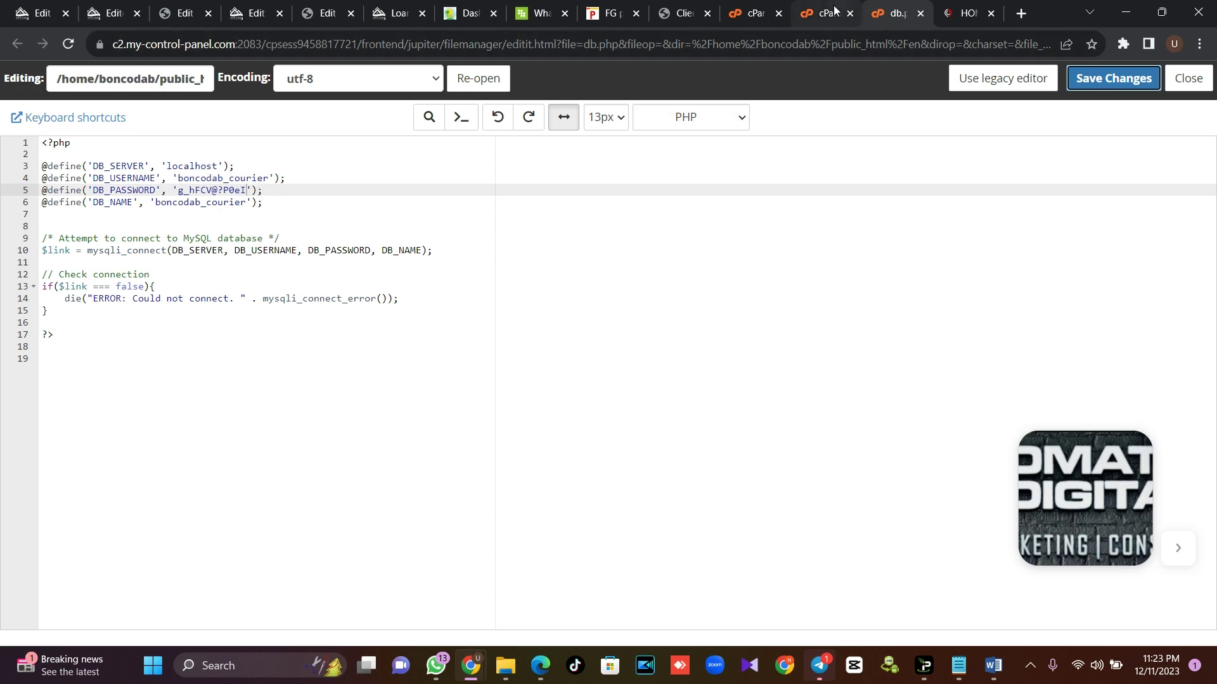
Download database.sql (7.7 KB) from public_html/en/DATABASE
left_click(771, 8)
left_click(823, 12)
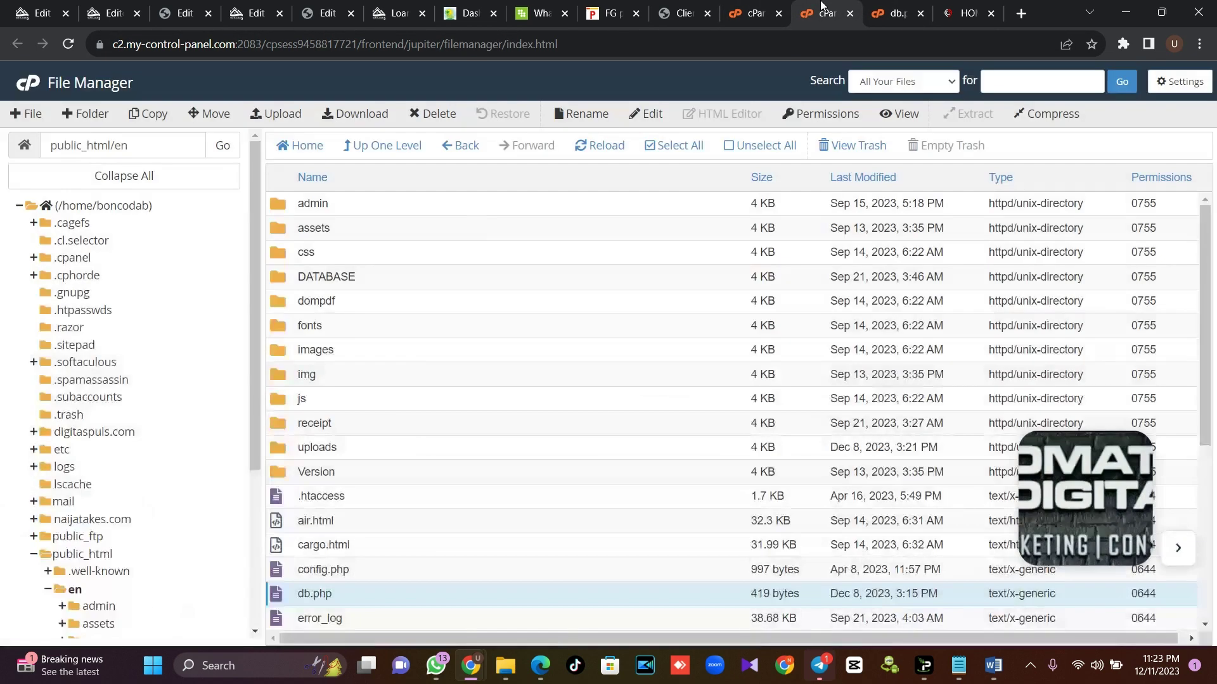
double_click(380, 282)
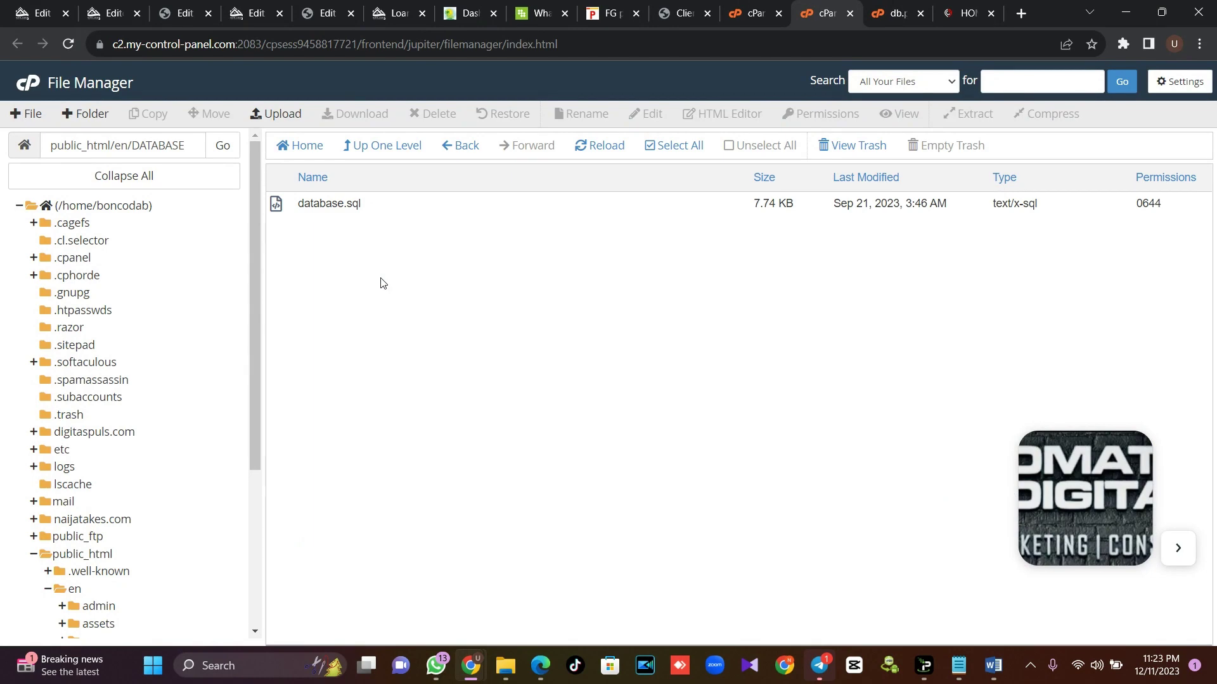
left_click(374, 208)
left_click(364, 117)
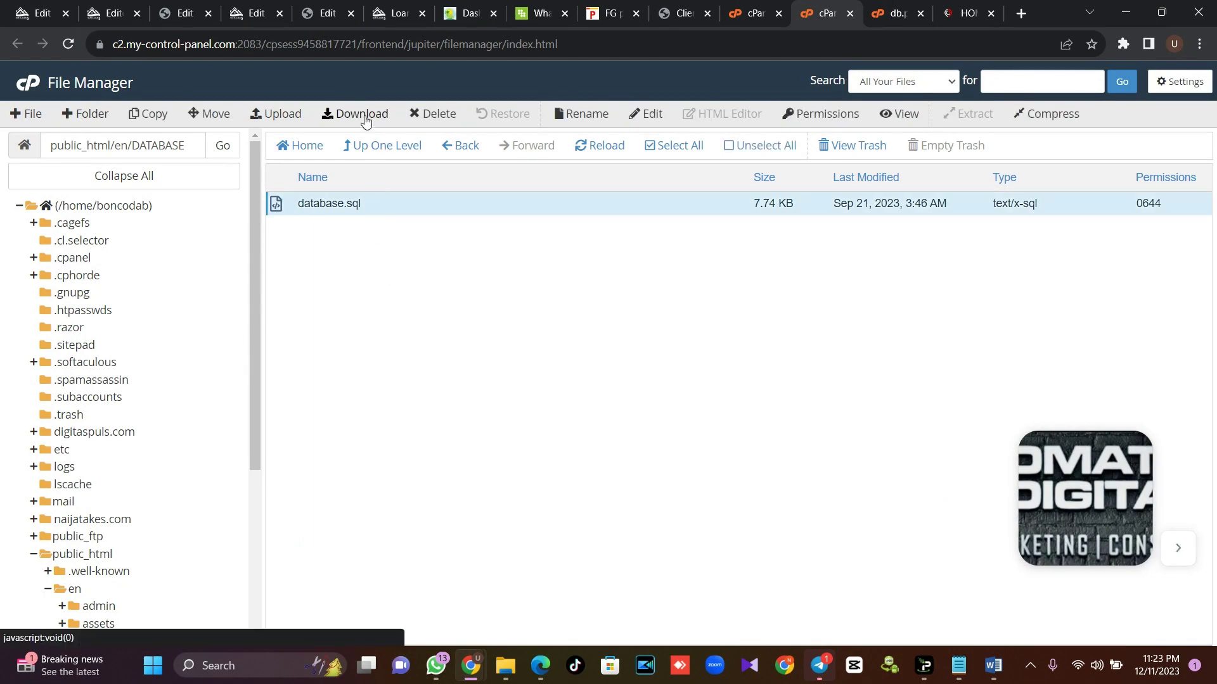
left_click(398, 147)
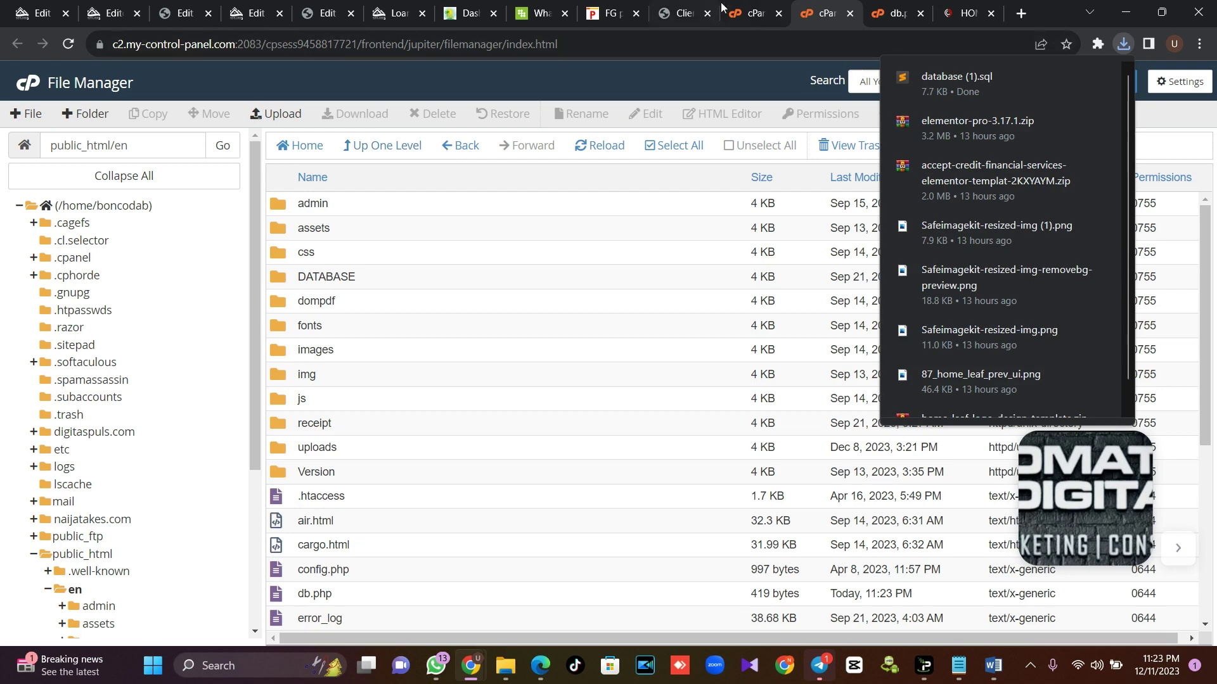
left_click(751, 12)
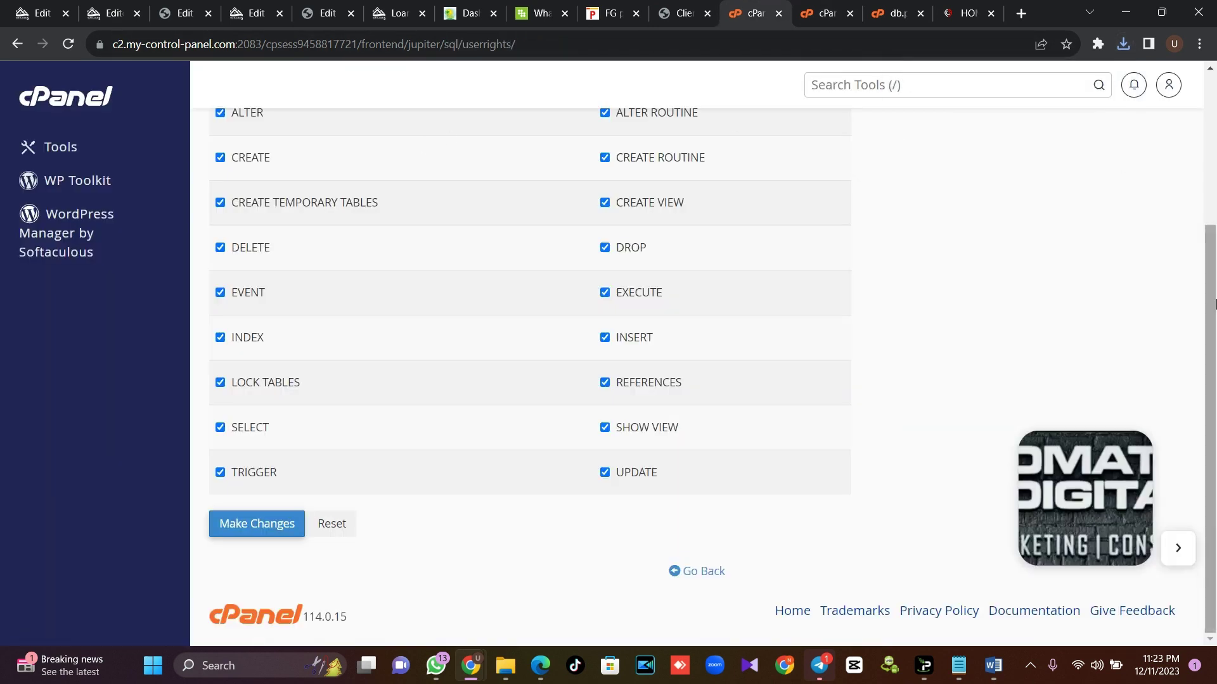
scroll(900, 139, "up", 4)
Open phpMyAdmin via a 'php' search and select the courier database
left_click(836, 91)
type("php")
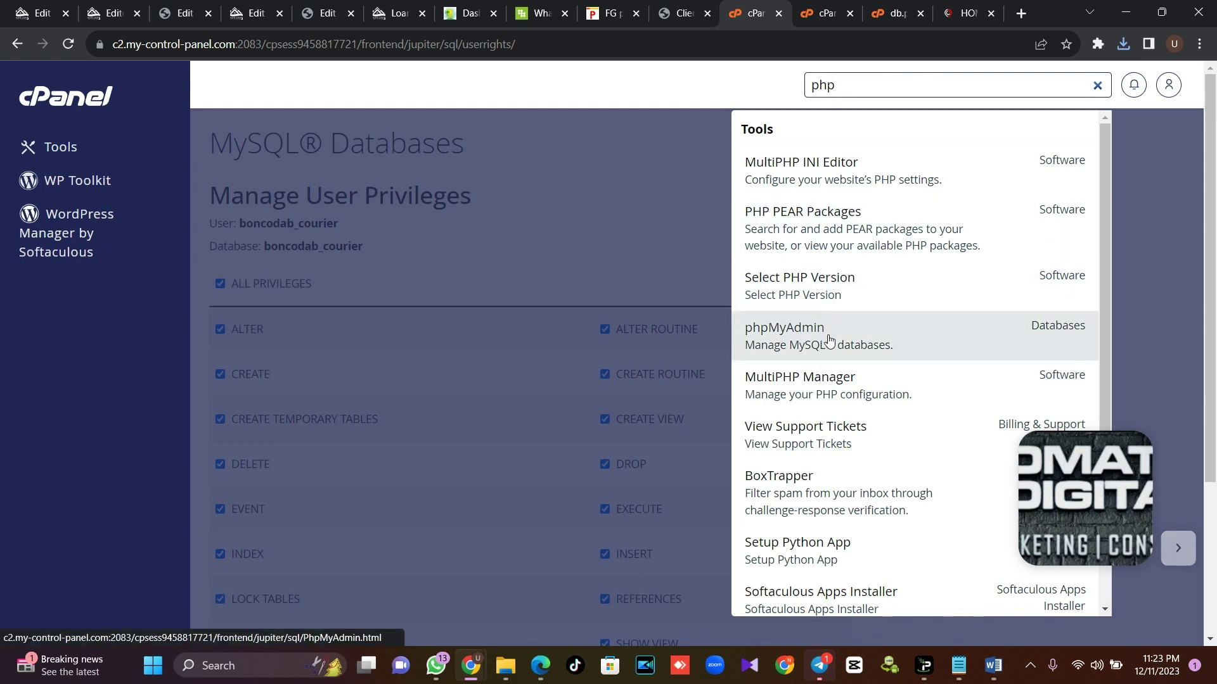
left_click(830, 342)
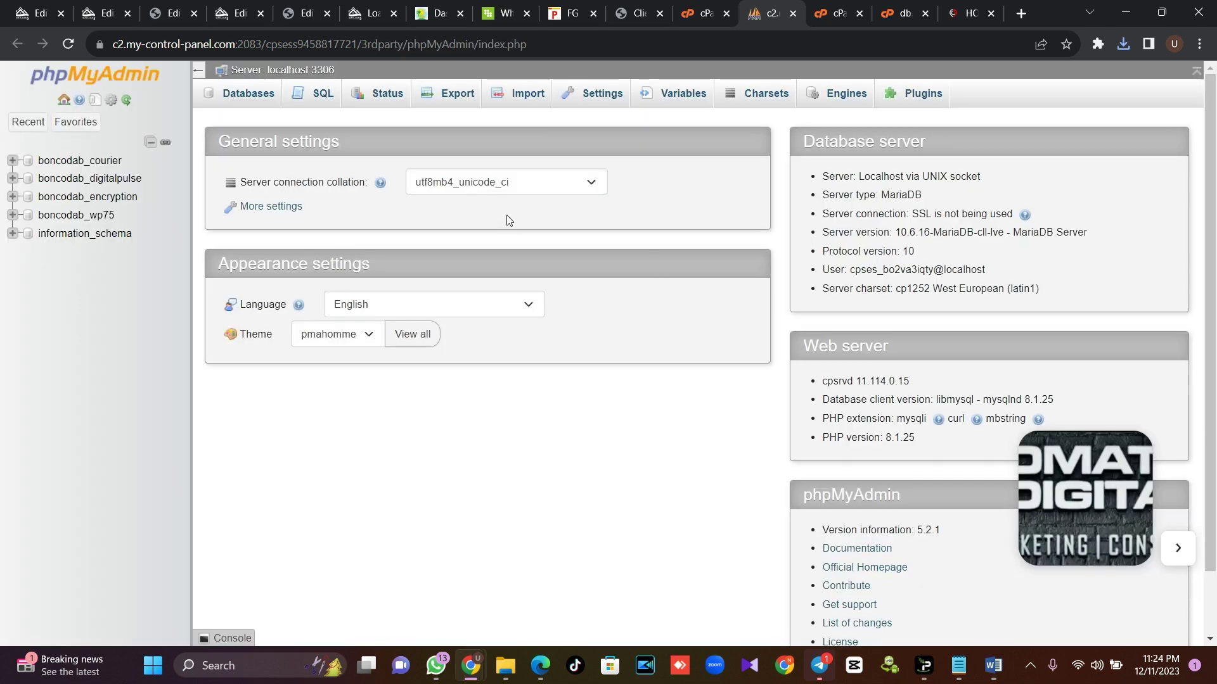
left_click(93, 166)
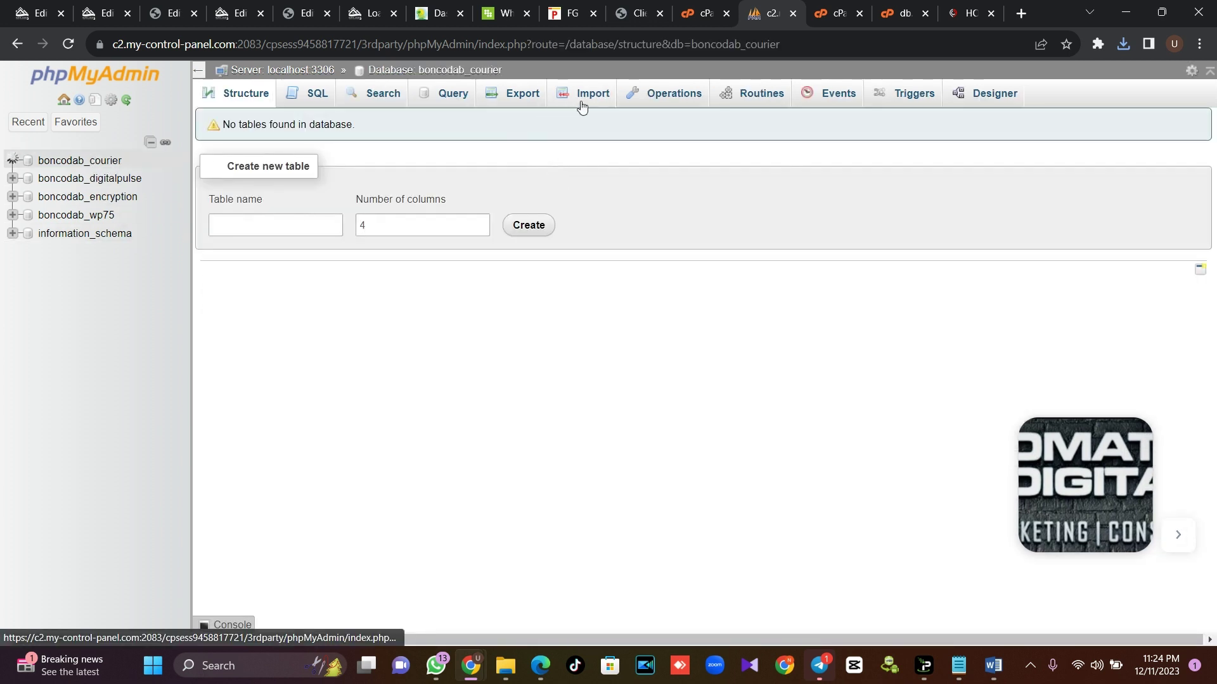
Import database (1).sql from Downloads into boncodab_courier, running 27 queries
left_click(582, 106)
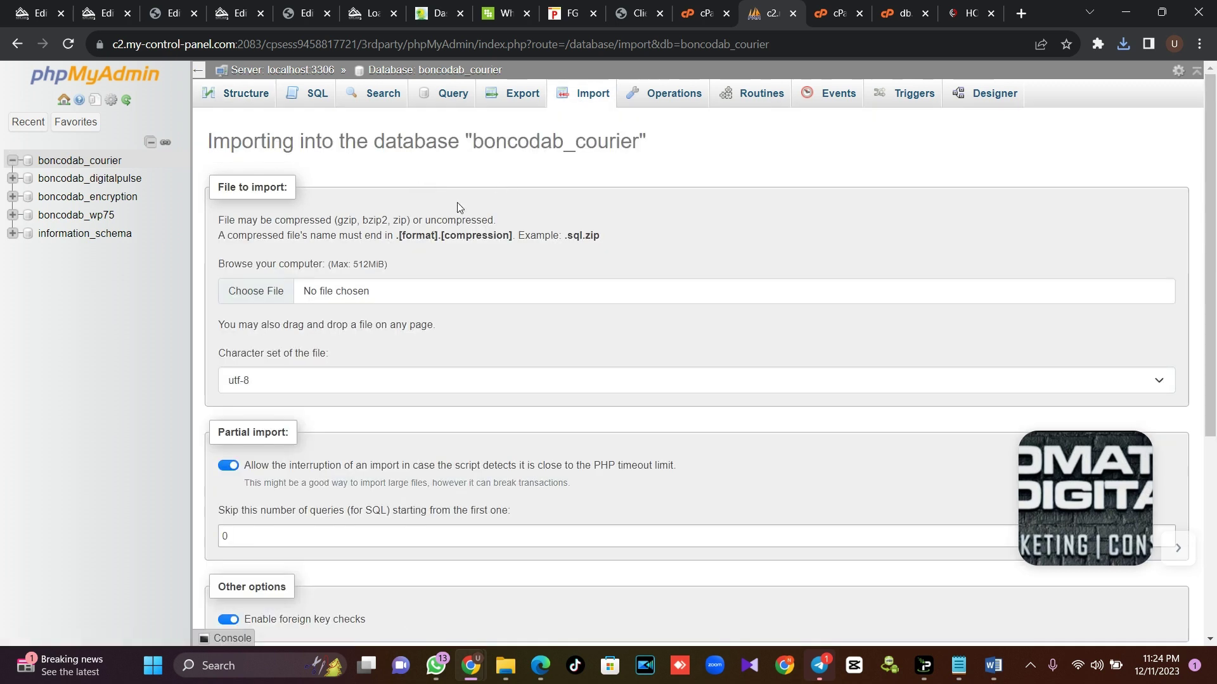
left_click(267, 291)
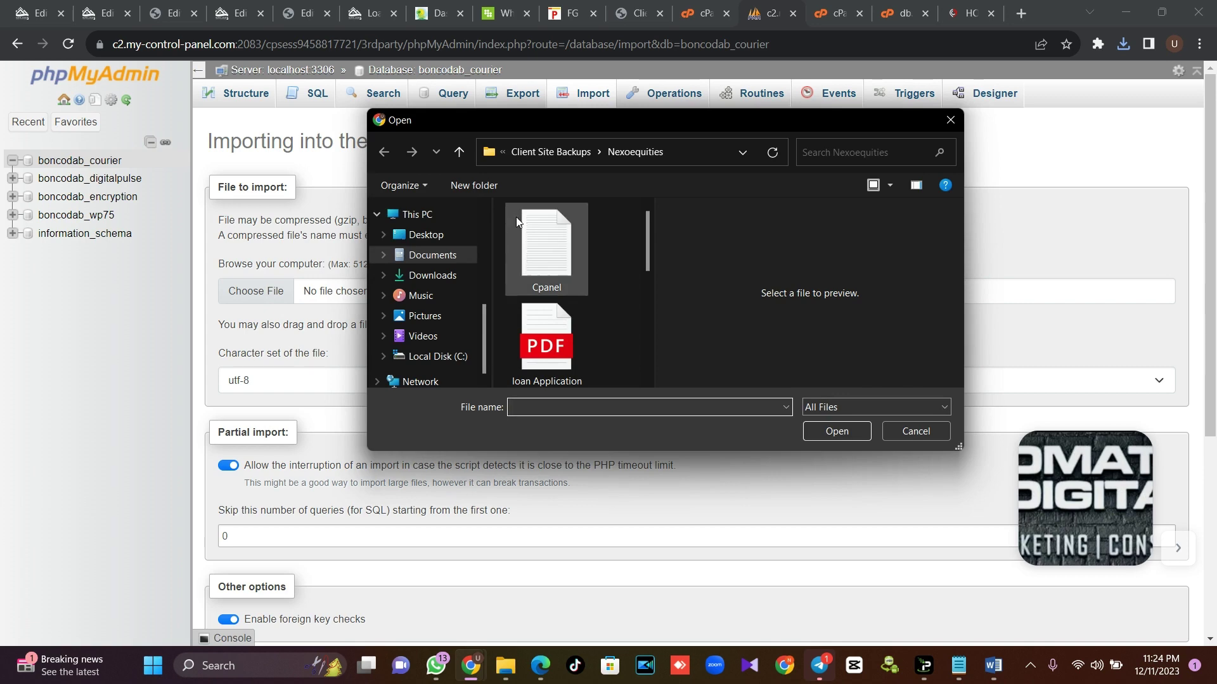
left_click(446, 275)
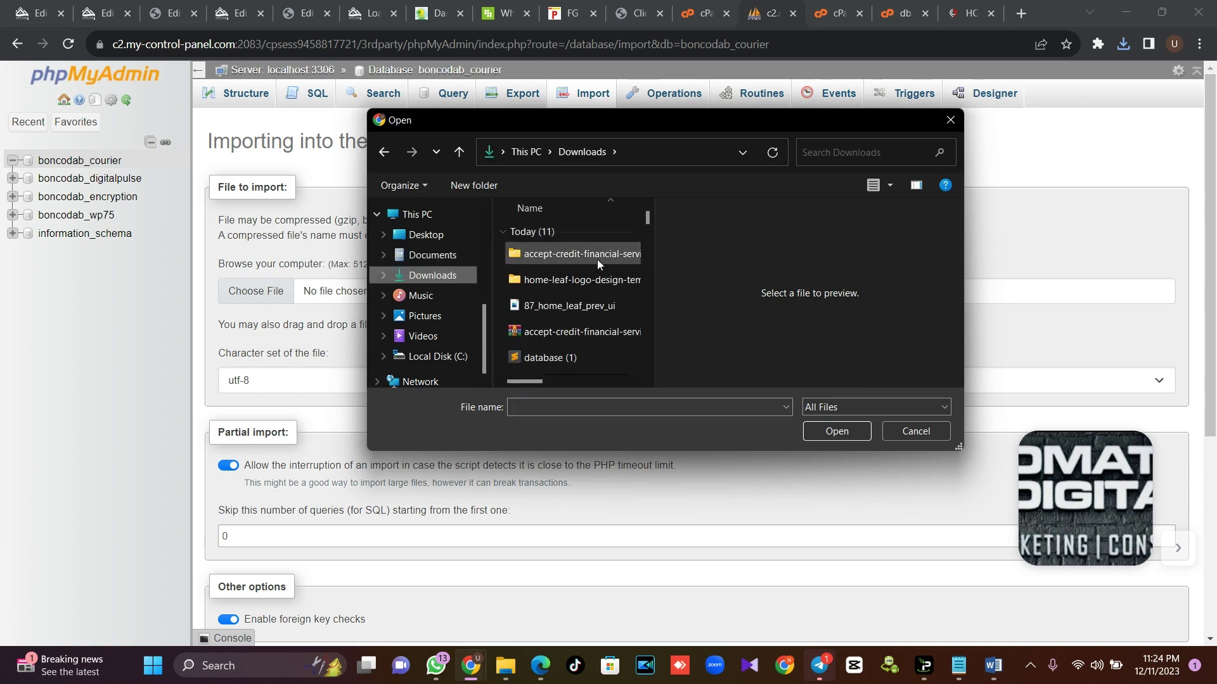
double_click(572, 357)
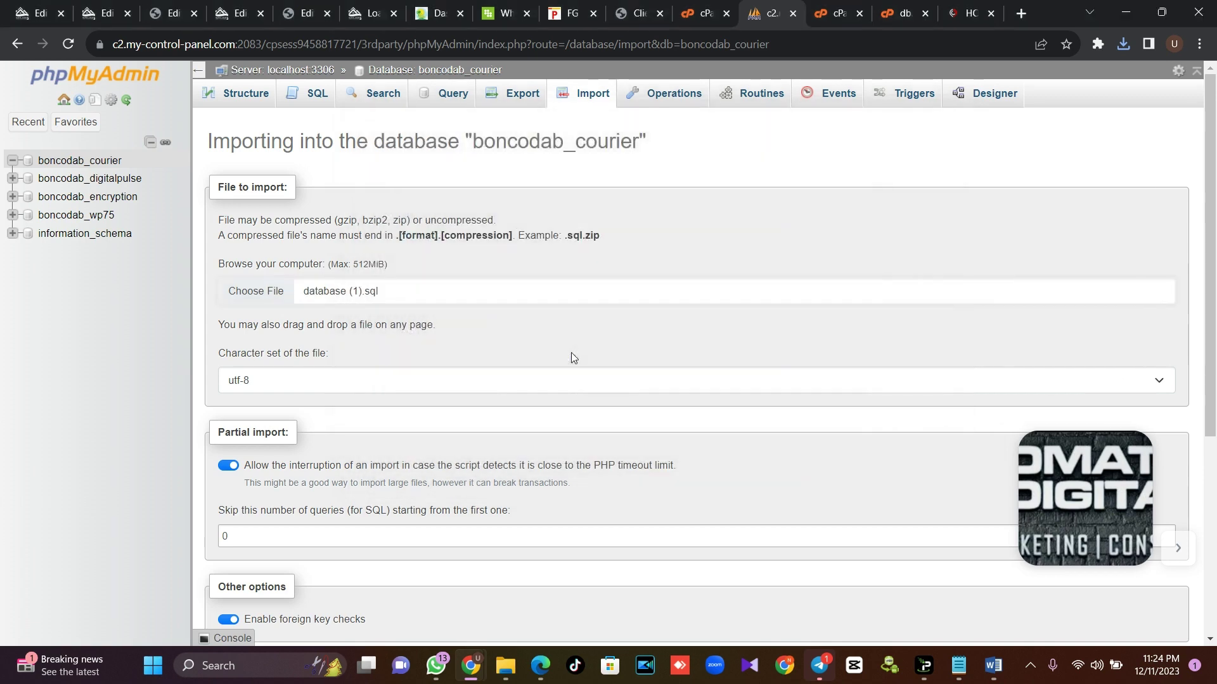
scroll(572, 353, "down", 5)
left_click(244, 598)
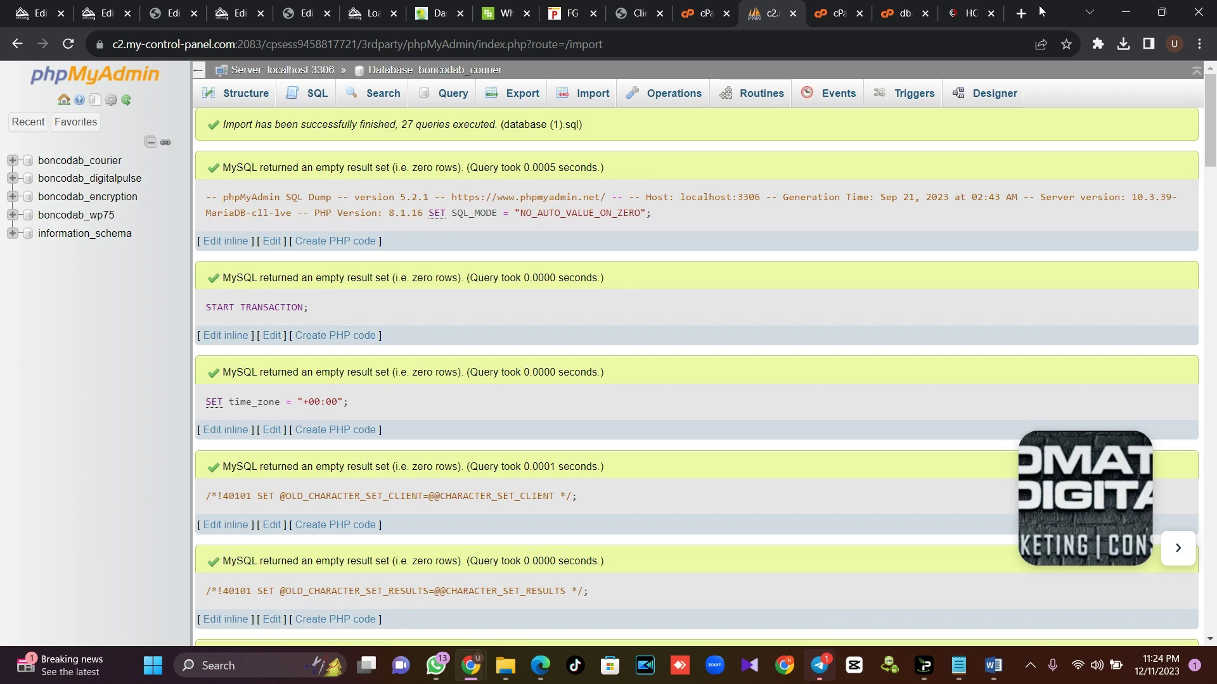
Load boncodabrazil.com/en in a new tab
left_click(1021, 13)
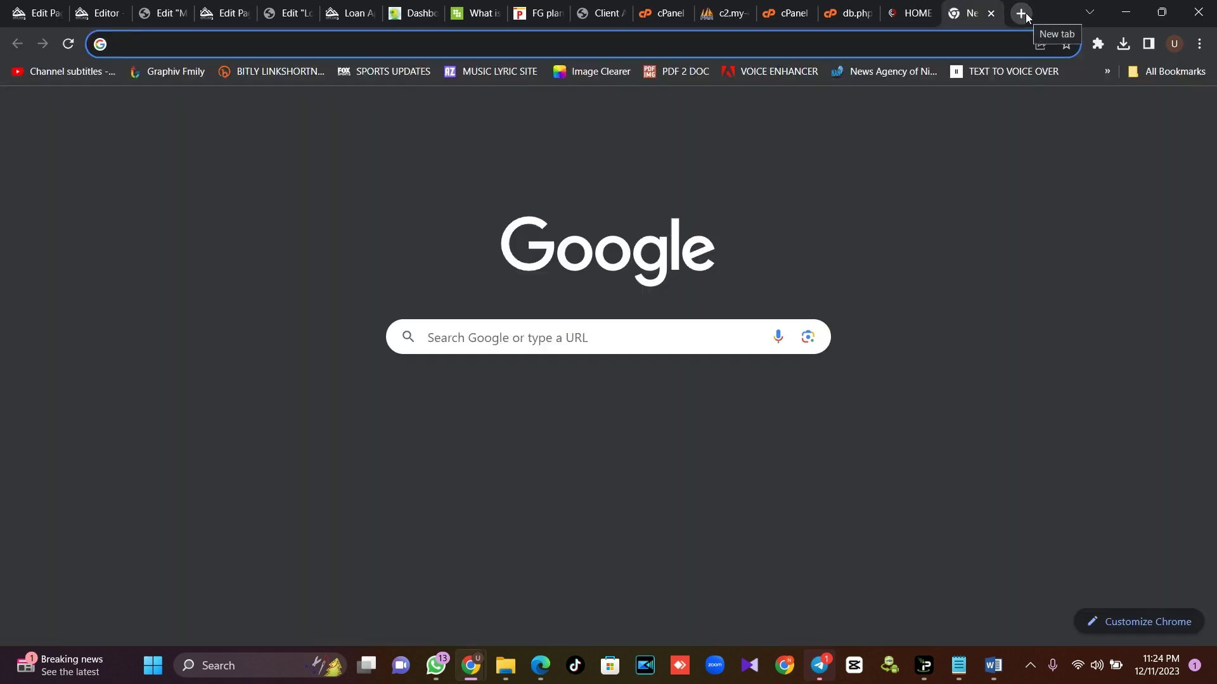
type("bon")
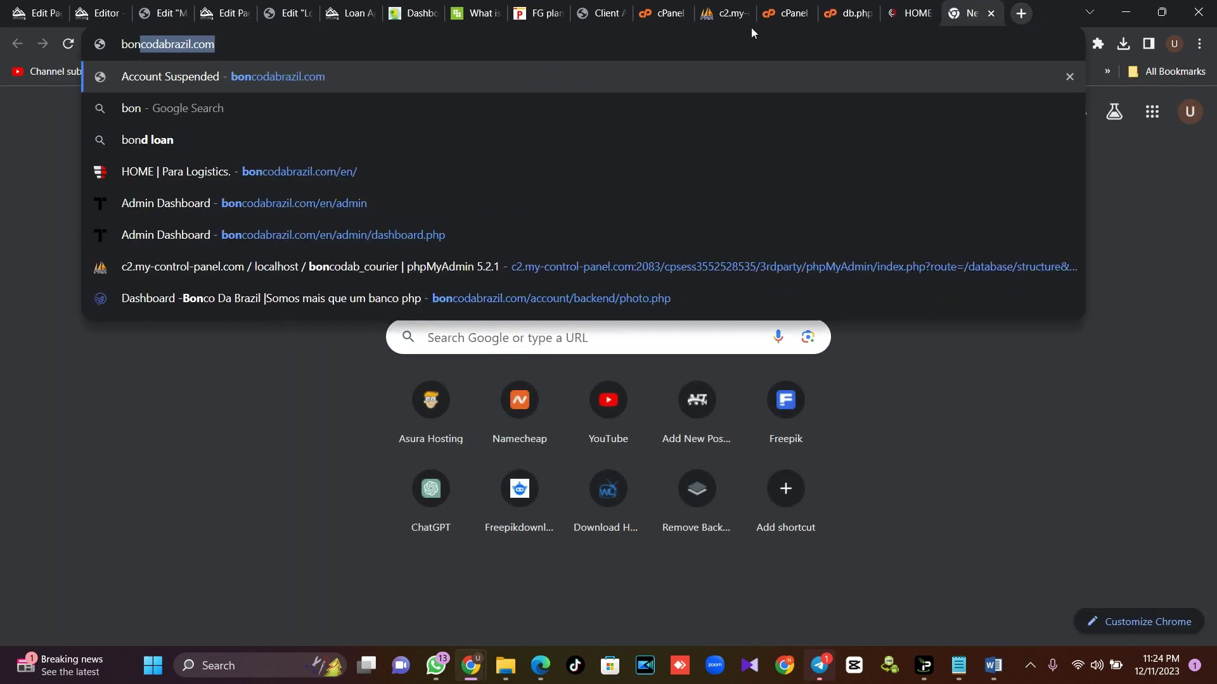
key("Down")
key("Down")
key("Down")
key("Return")
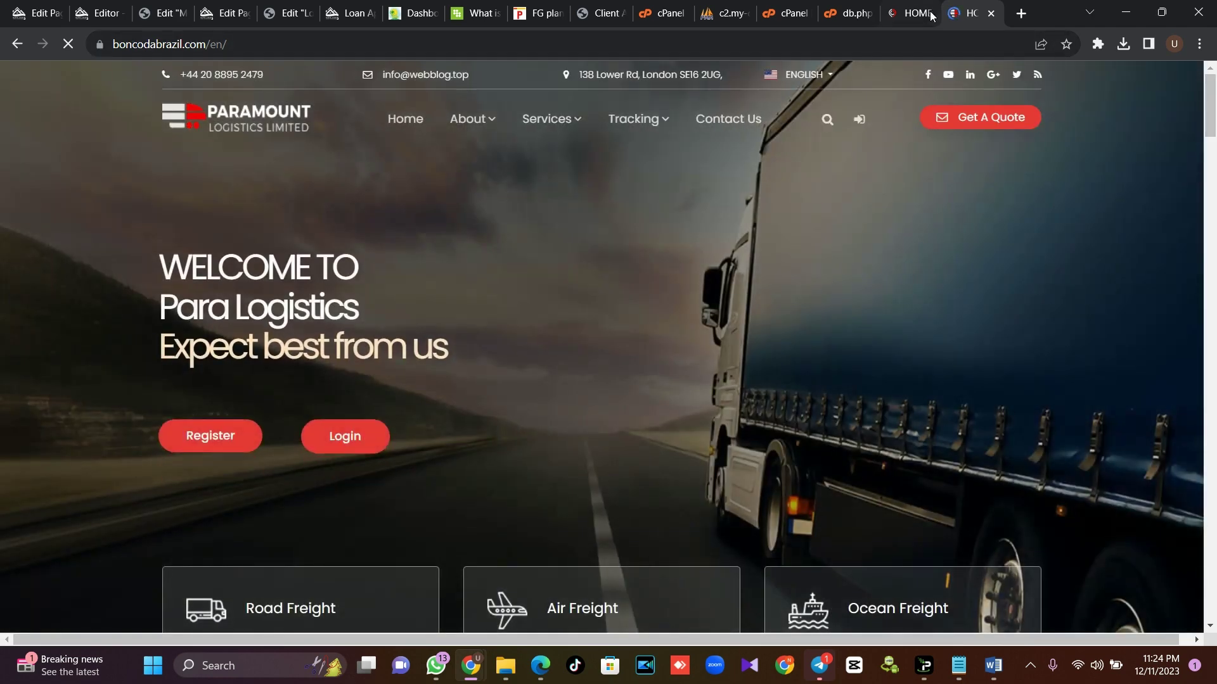
left_click(937, 17)
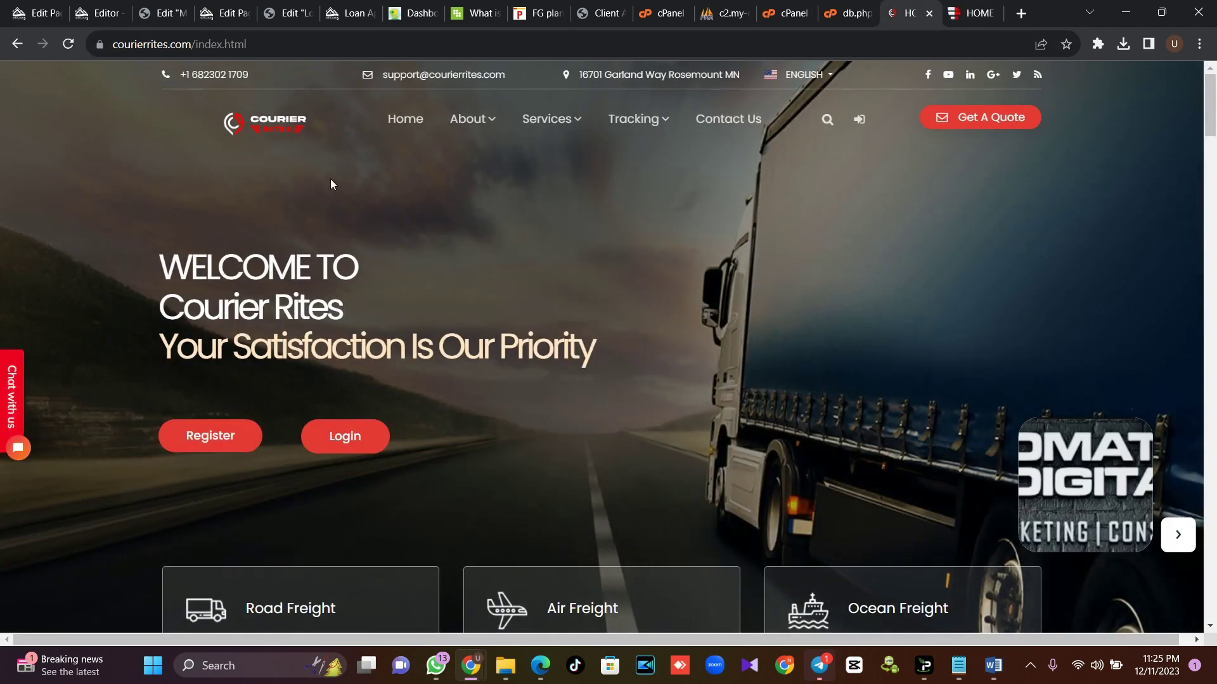
left_click(976, 13)
mouse_move(1212, 108)
left_mouse_down()
mouse_move(1213, 304)
mouse_move(1213, 97)
left_mouse_up()
Append admin to the site URL to reach admin/signin.php
left_click(345, 39)
left_click(416, 38)
type("admin")
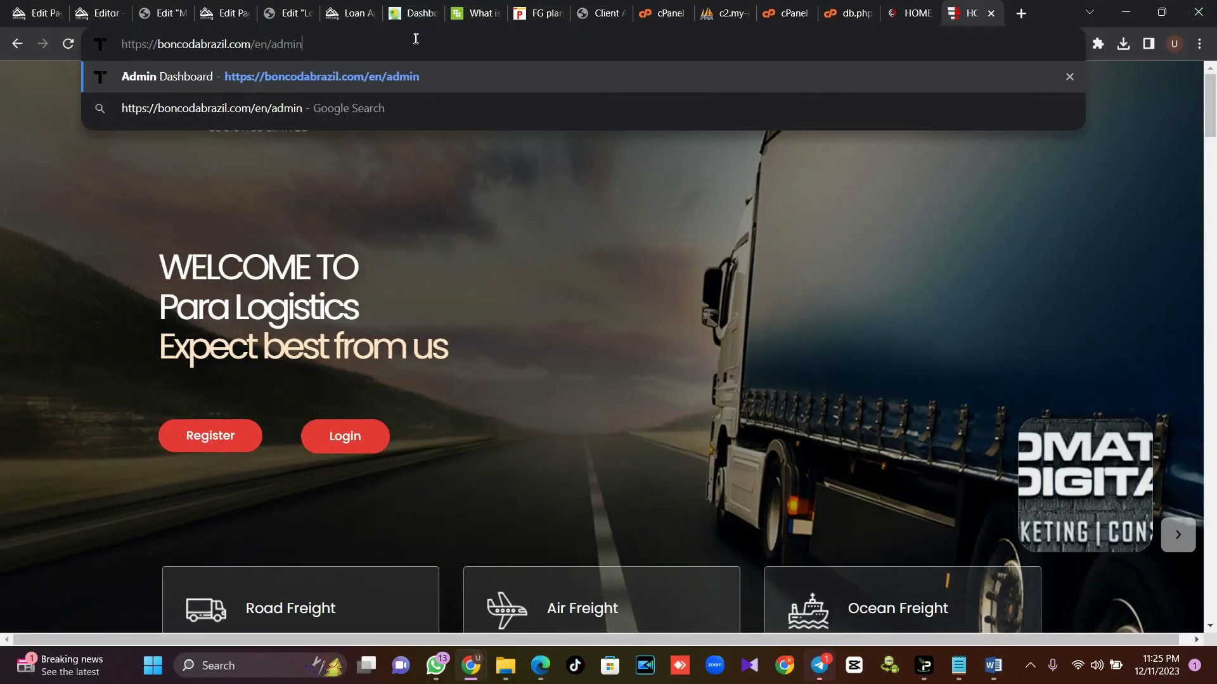
key("Return")
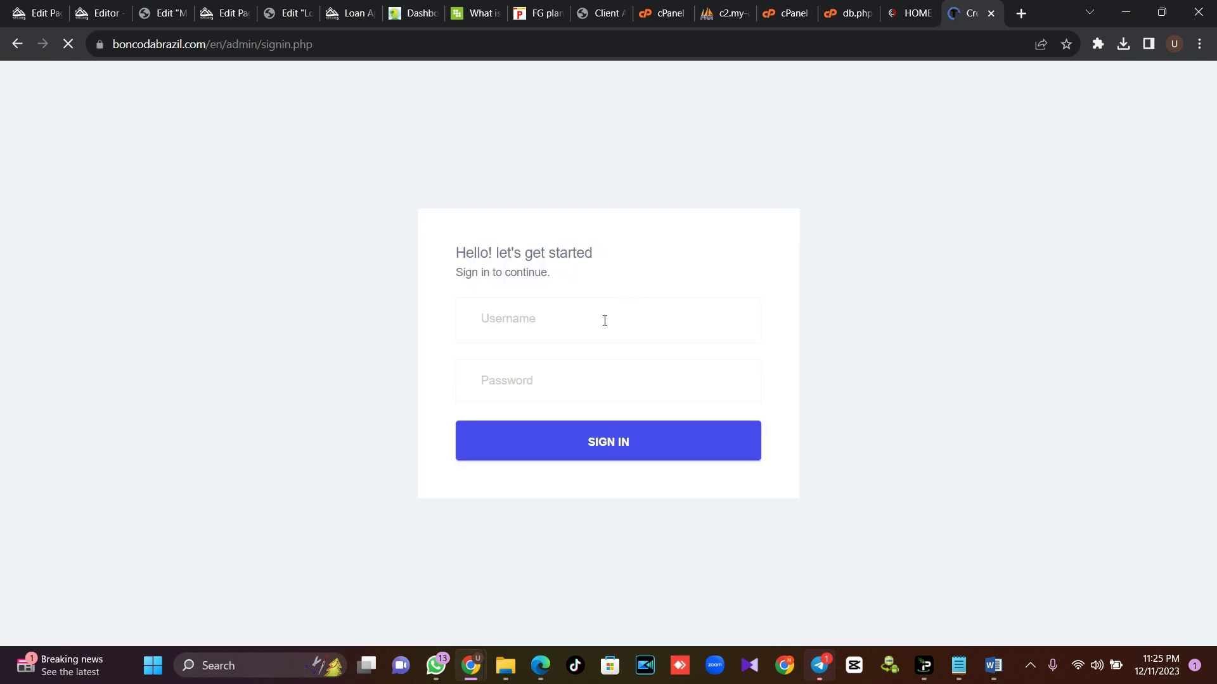
Sign in as admin, dismiss Chrome's password warning, and check the dashboard's two trackers
left_click(604, 320)
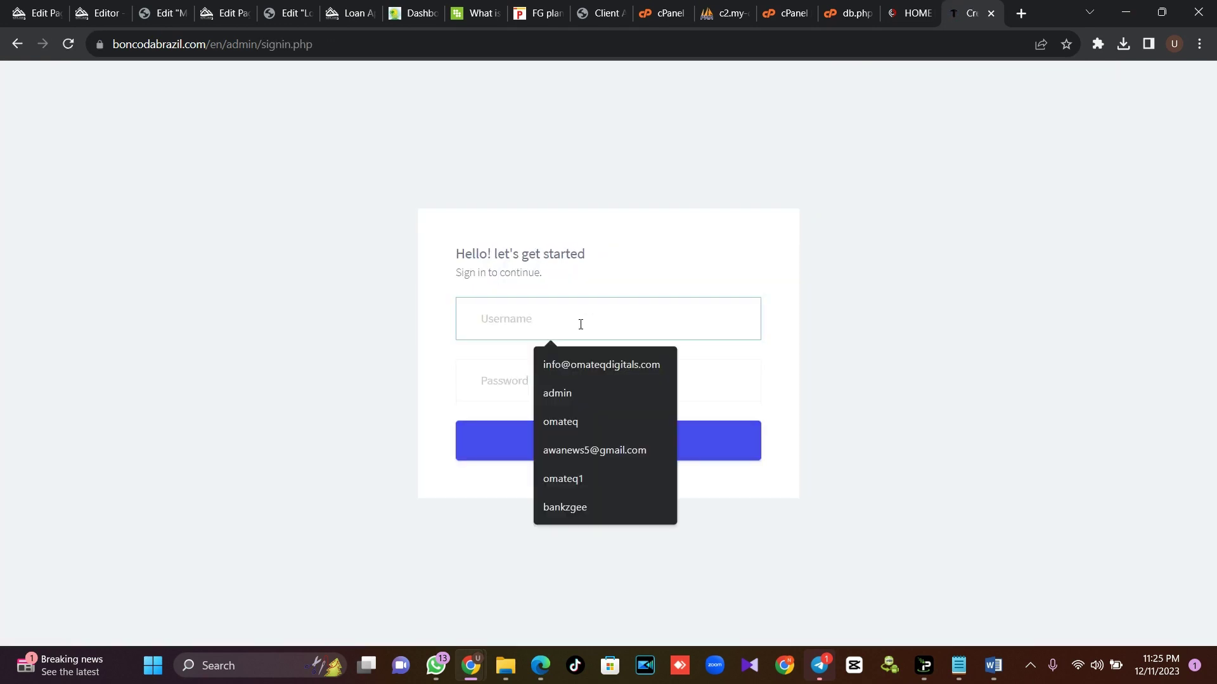
type("admin")
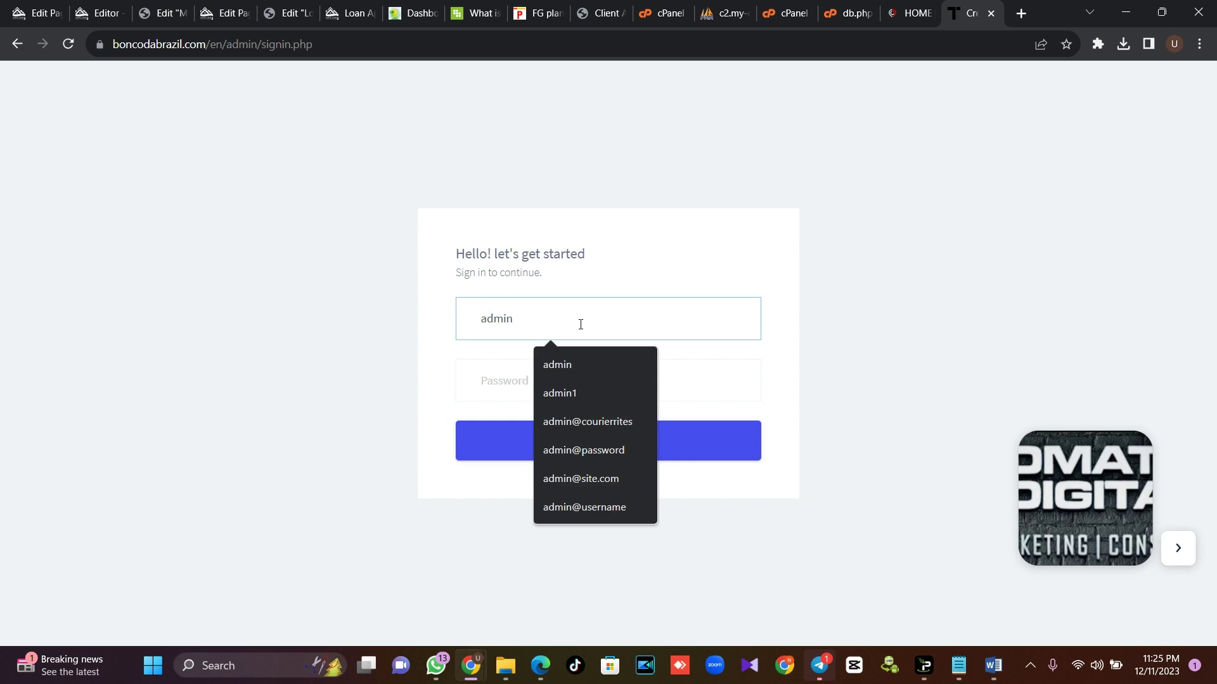
left_click(502, 378)
type("•")
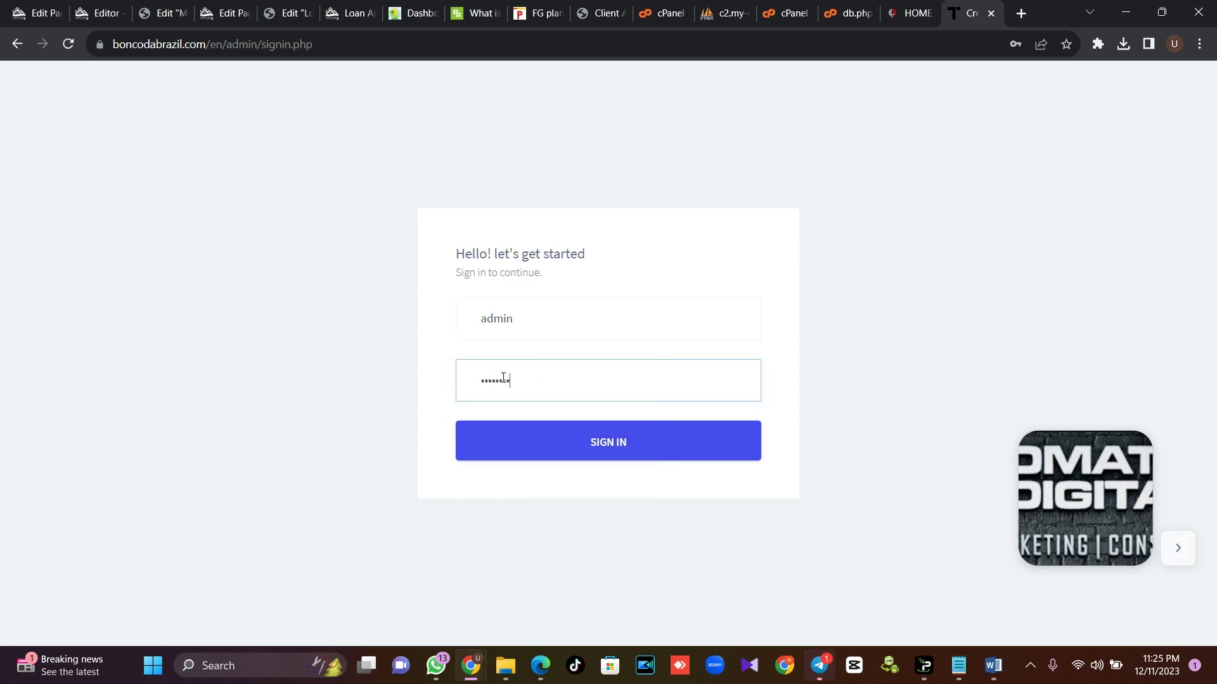
key("Return")
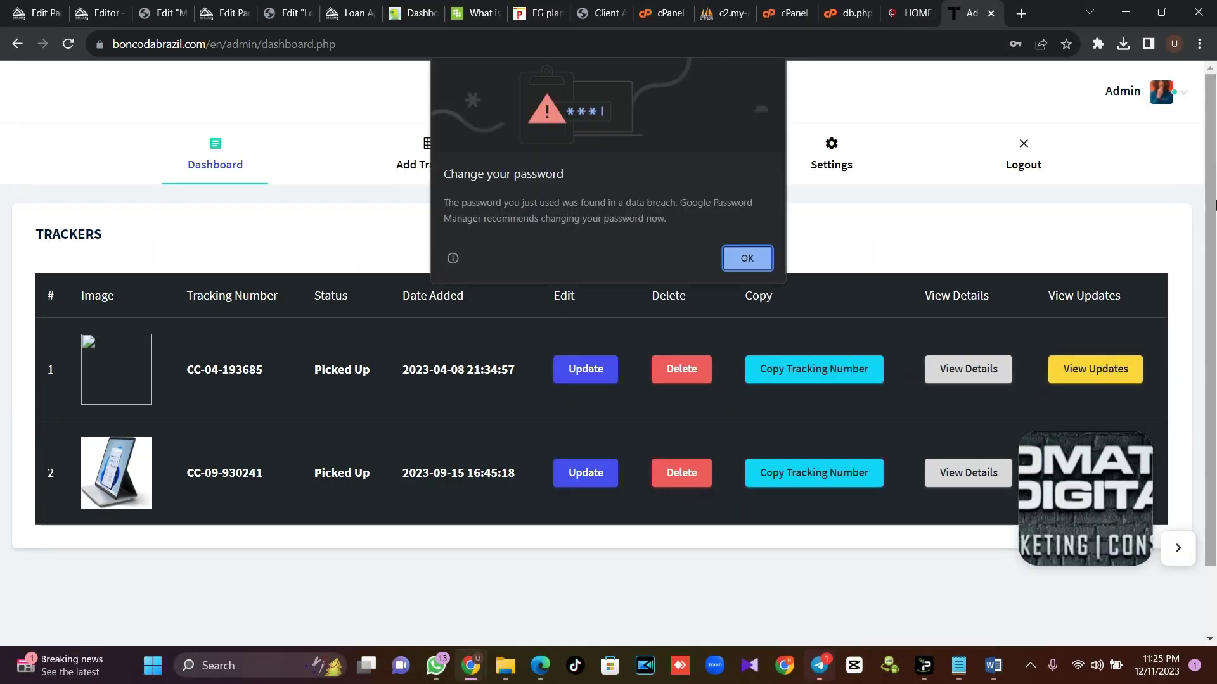
left_click(747, 258)
scroll(747, 266, "down", 1)
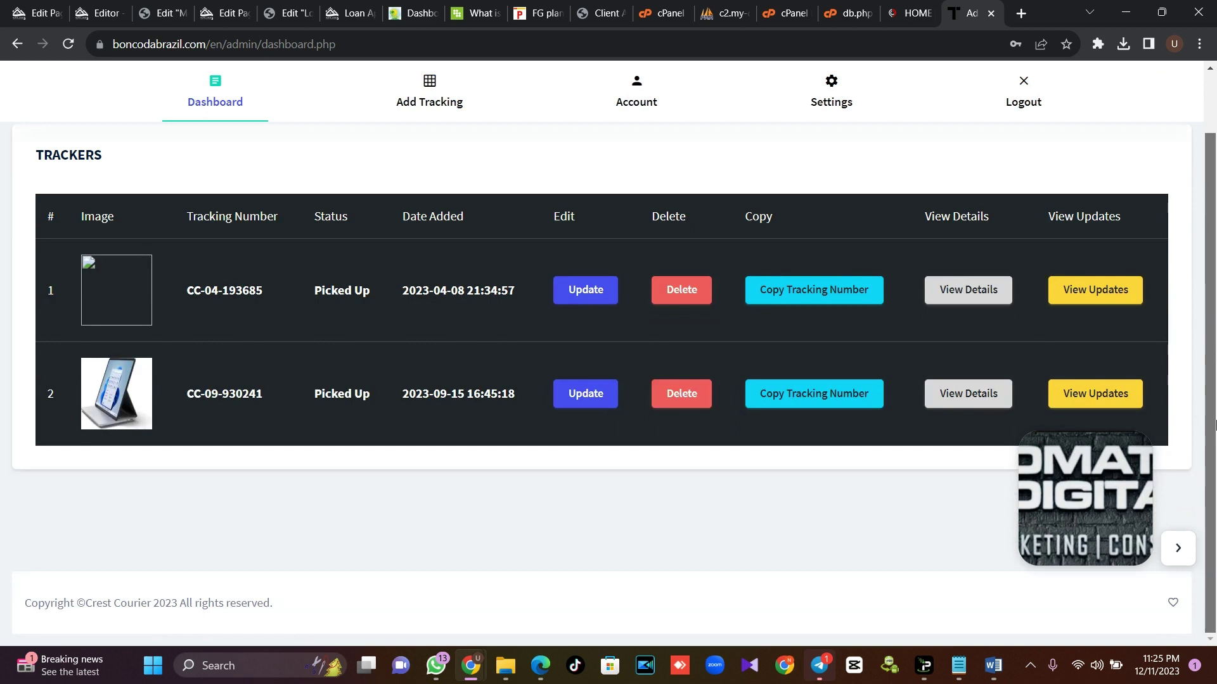
scroll(1214, 311, "up", 1)
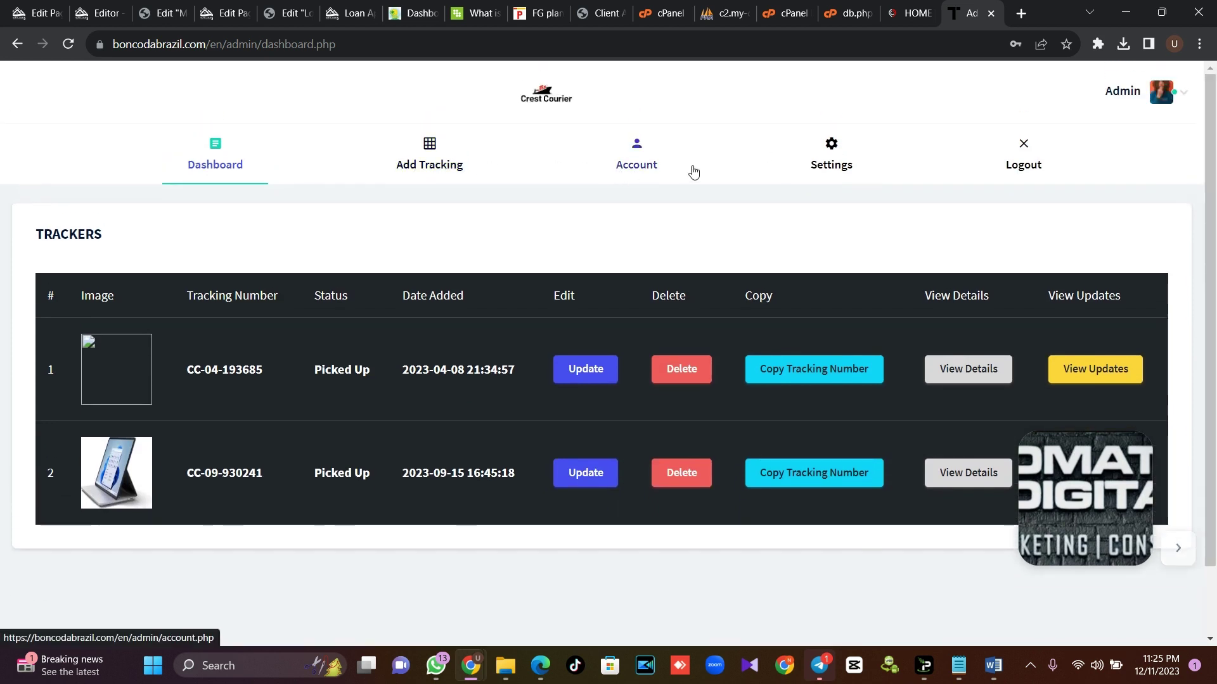
Set the E-Mail Settings sender name to 'Courier Script' and the address to the site's inquiry address, then save
left_click(843, 167)
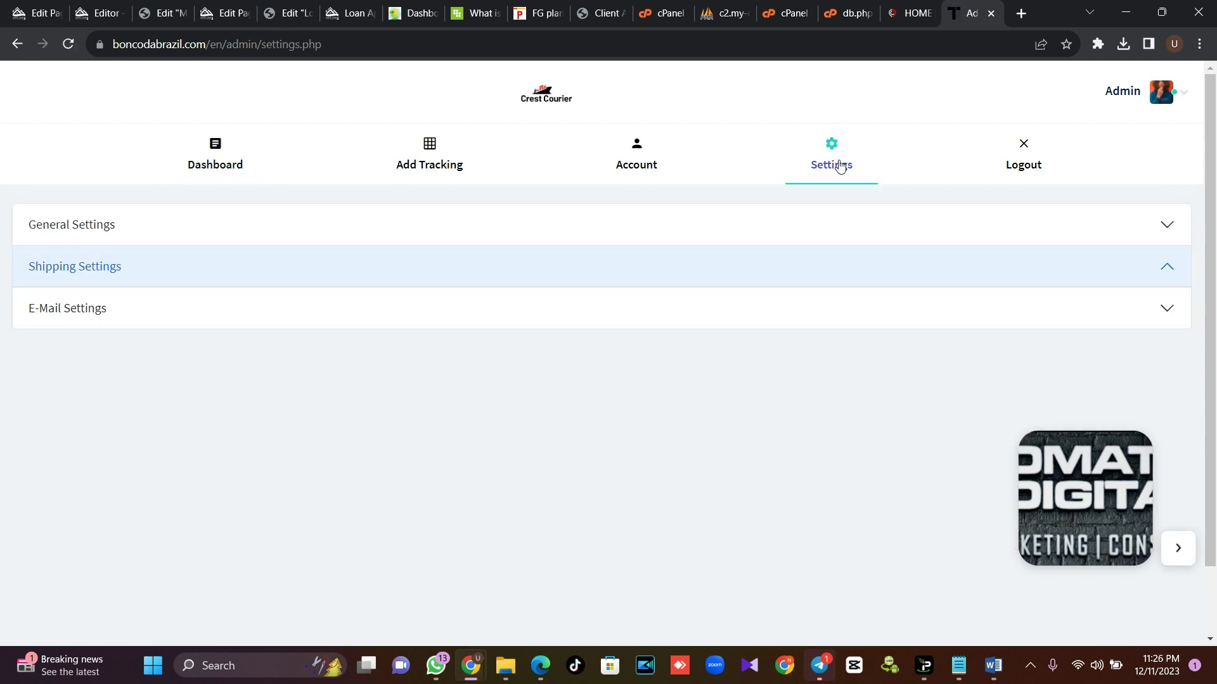
left_click(162, 319)
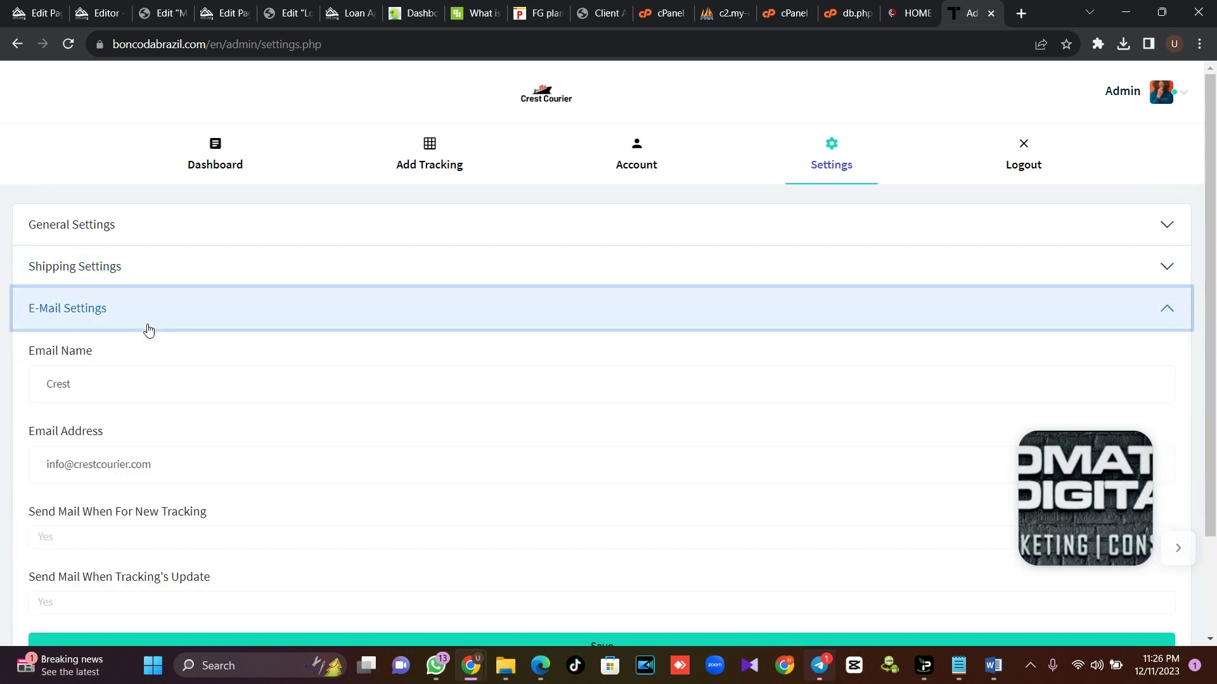
left_click_drag(108, 391, 35, 386)
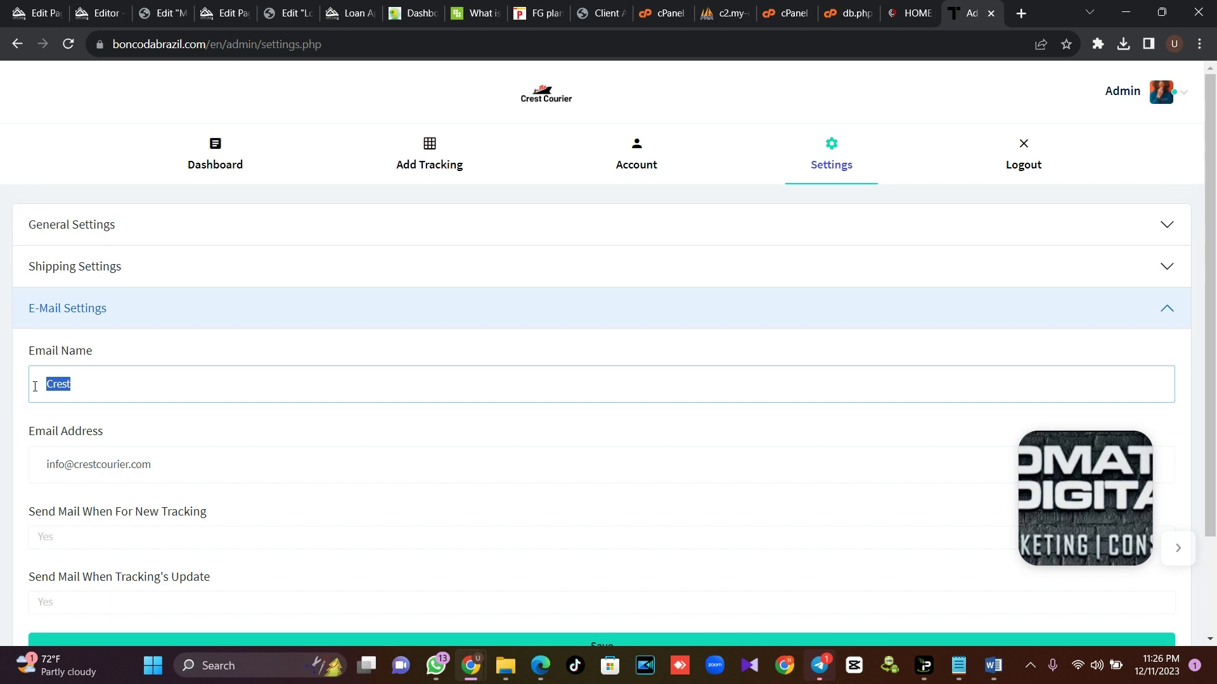
type("Cou")
key("Escape")
type("rier Script")
left_click_drag(187, 466, 5, 467)
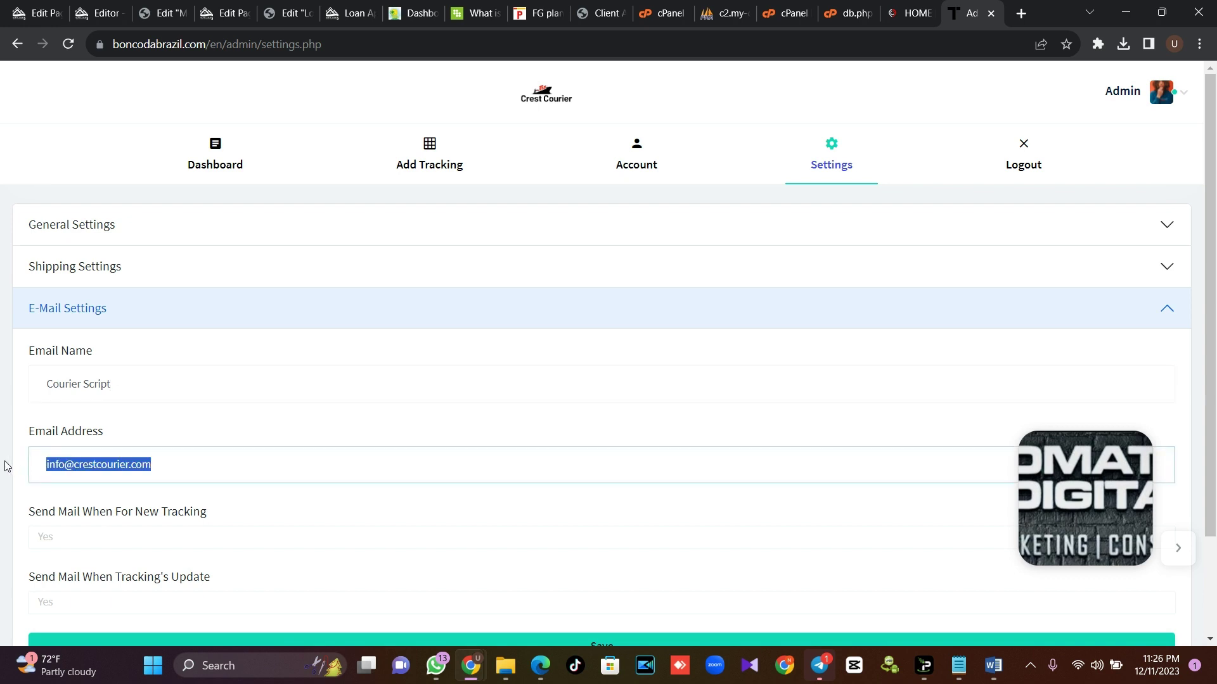
type("info@")
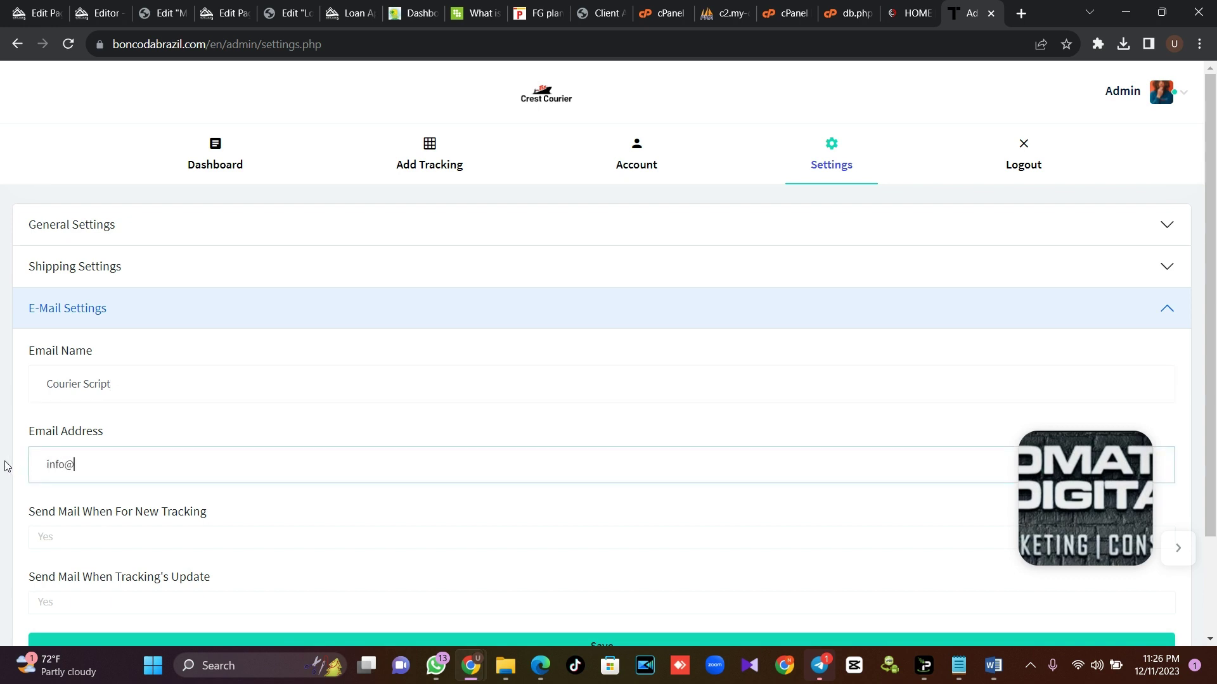
key("ctrl+a")
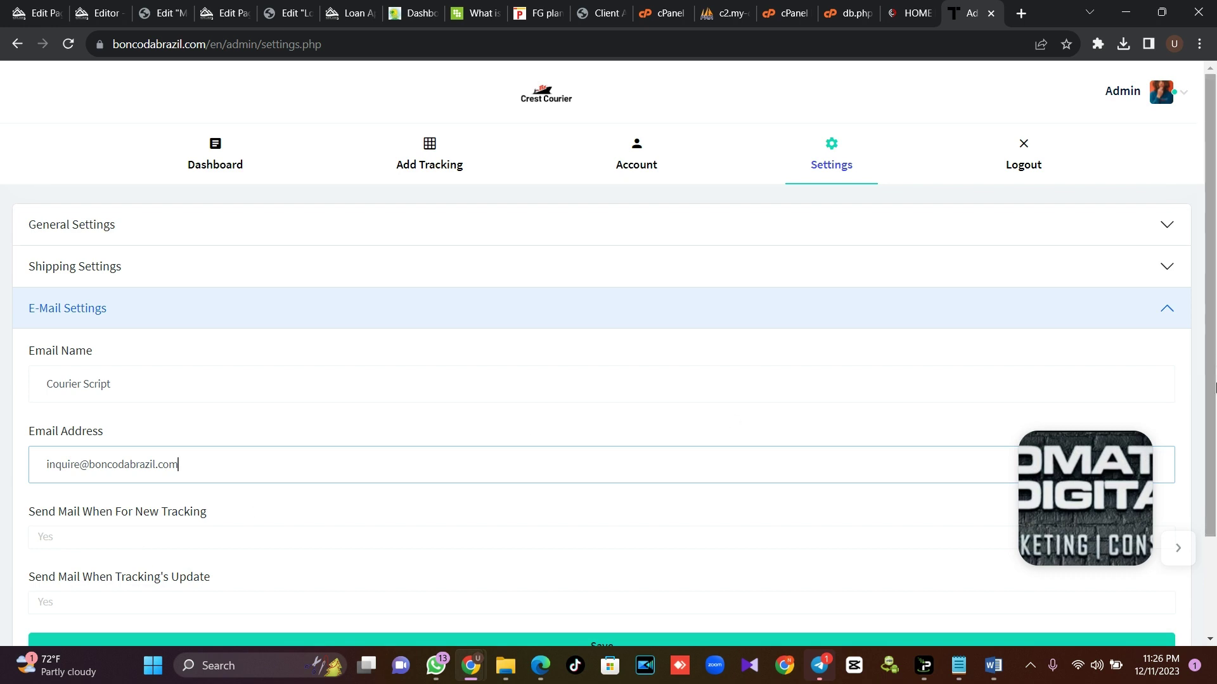
scroll(879, 409, "down", 2)
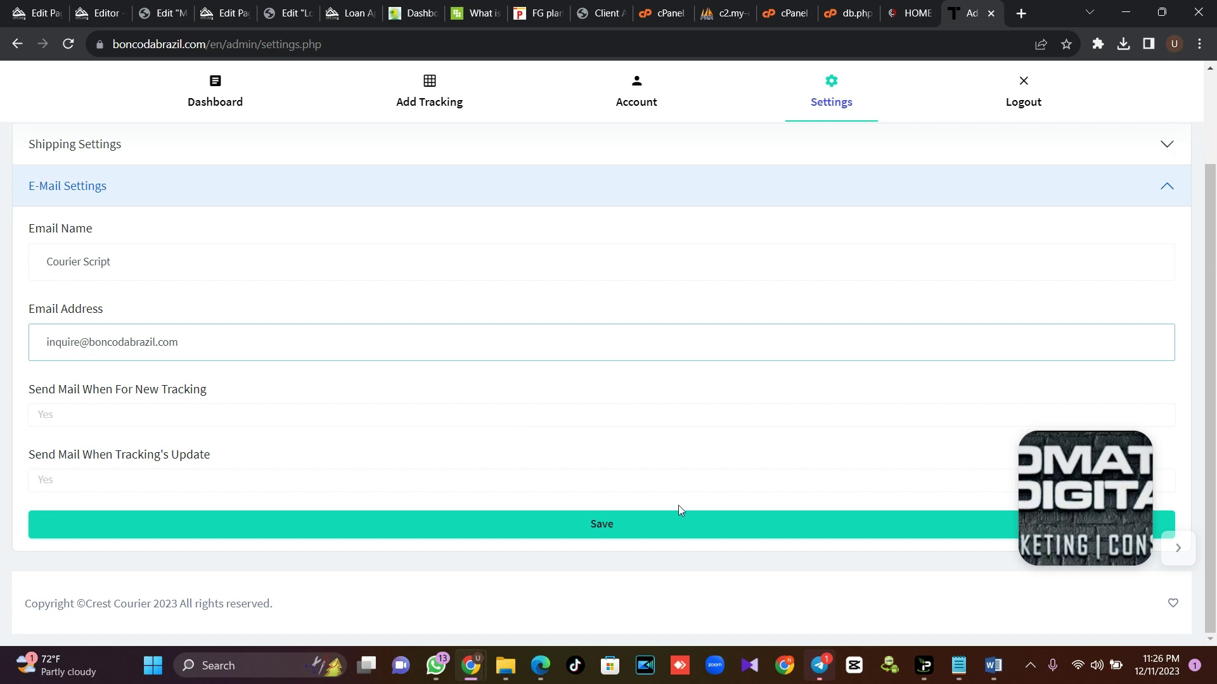
left_click(631, 529)
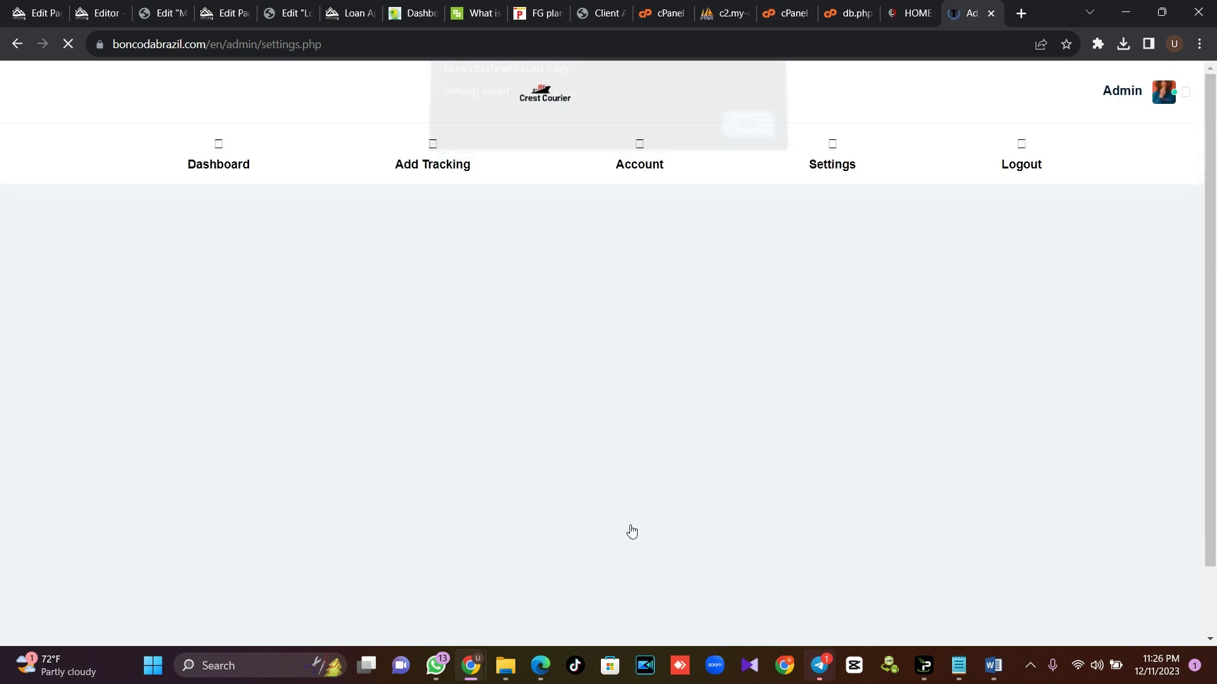
Open General Settings and review the Site Name 'Crest Courier' and Site Title 'Logistics' values
left_click(750, 139)
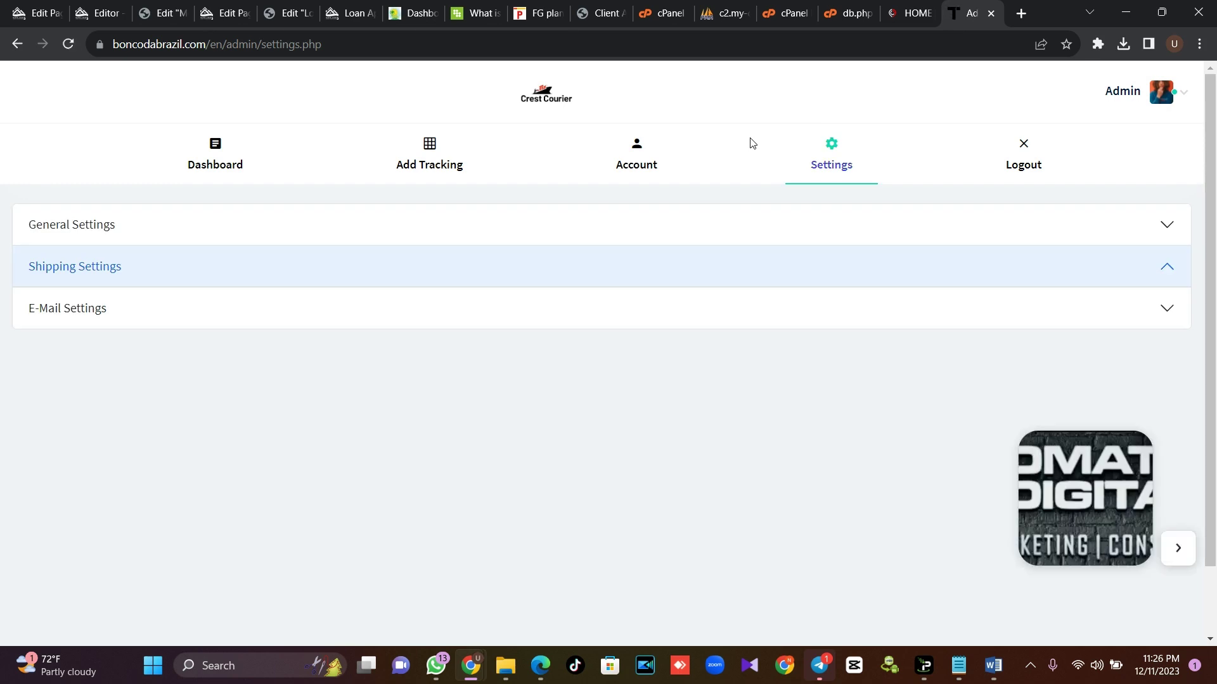
left_click(141, 234)
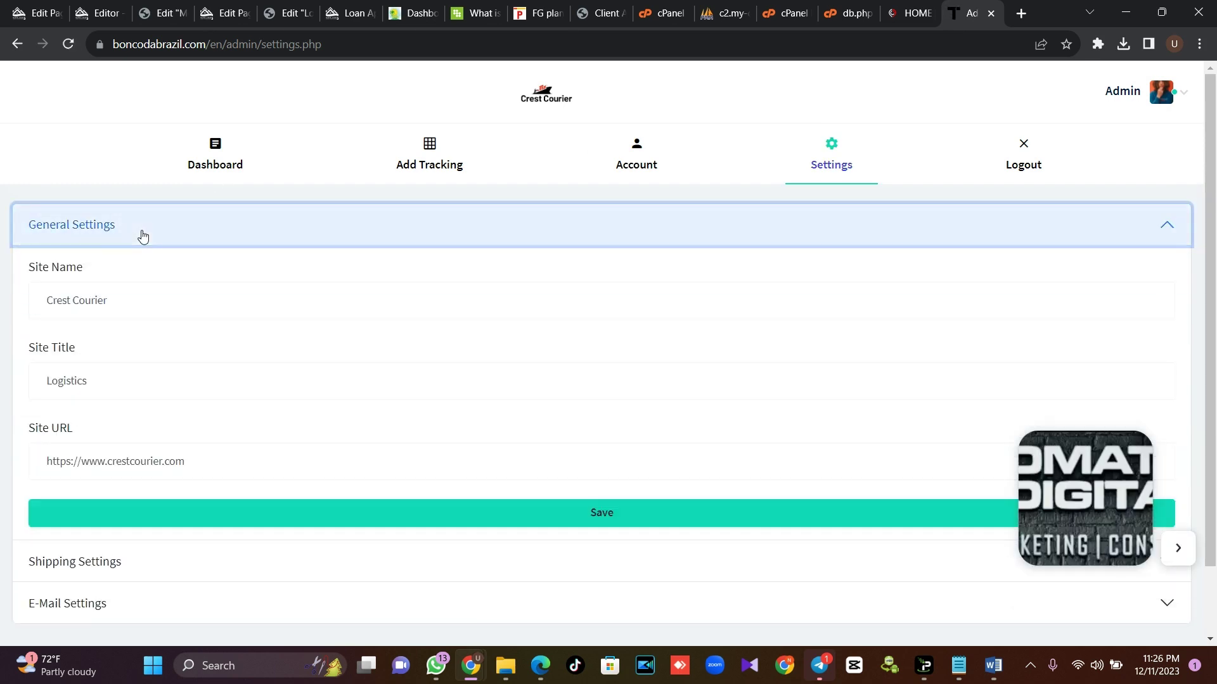
left_click(136, 304)
left_click_drag(136, 304, 31, 299)
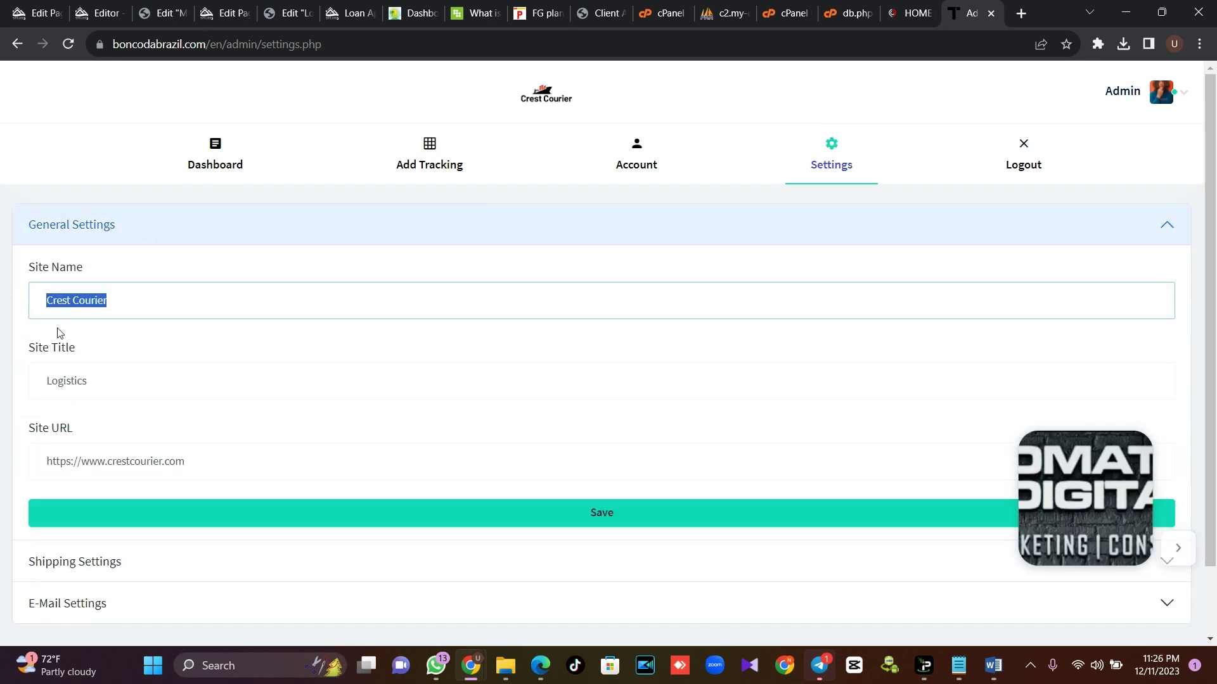
left_click(127, 383)
left_click_drag(127, 382, 30, 379)
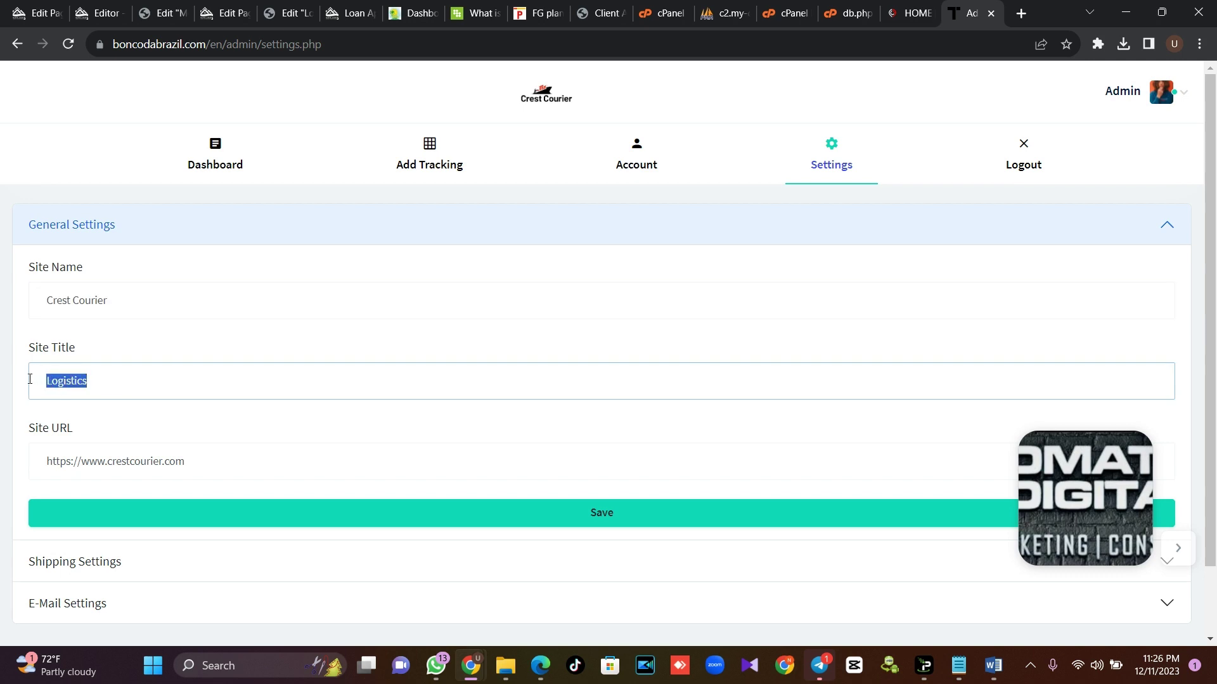
left_click(221, 460)
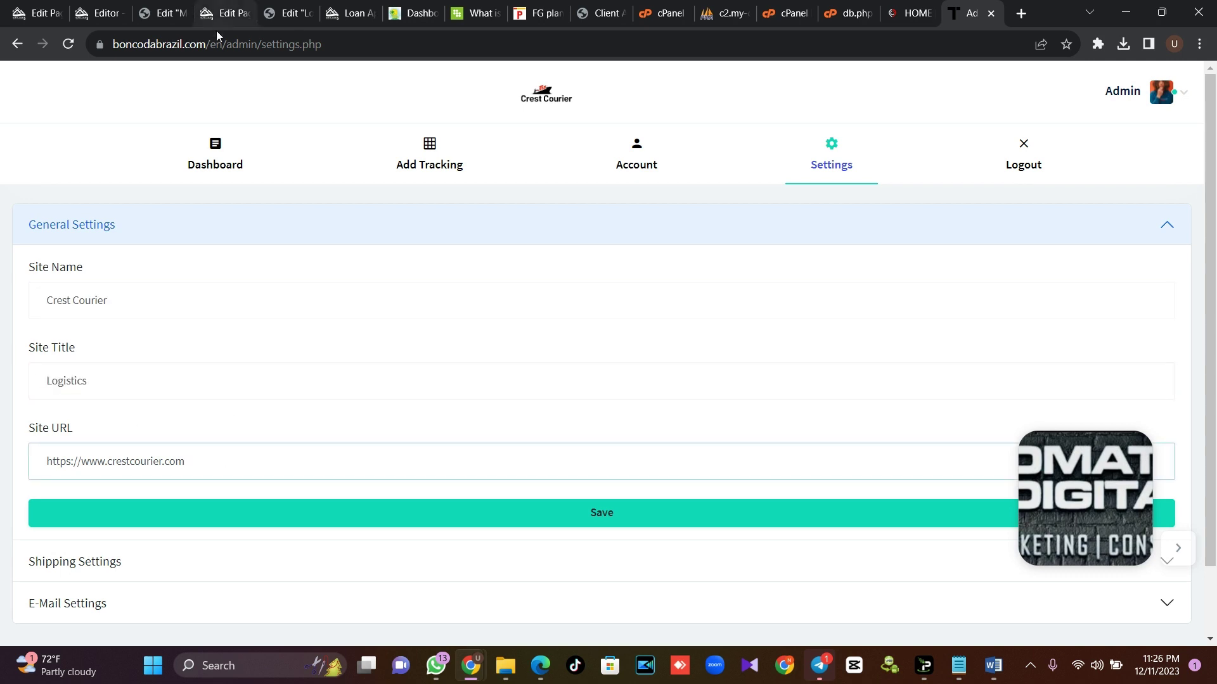
left_click_drag(242, 44, 2, 47)
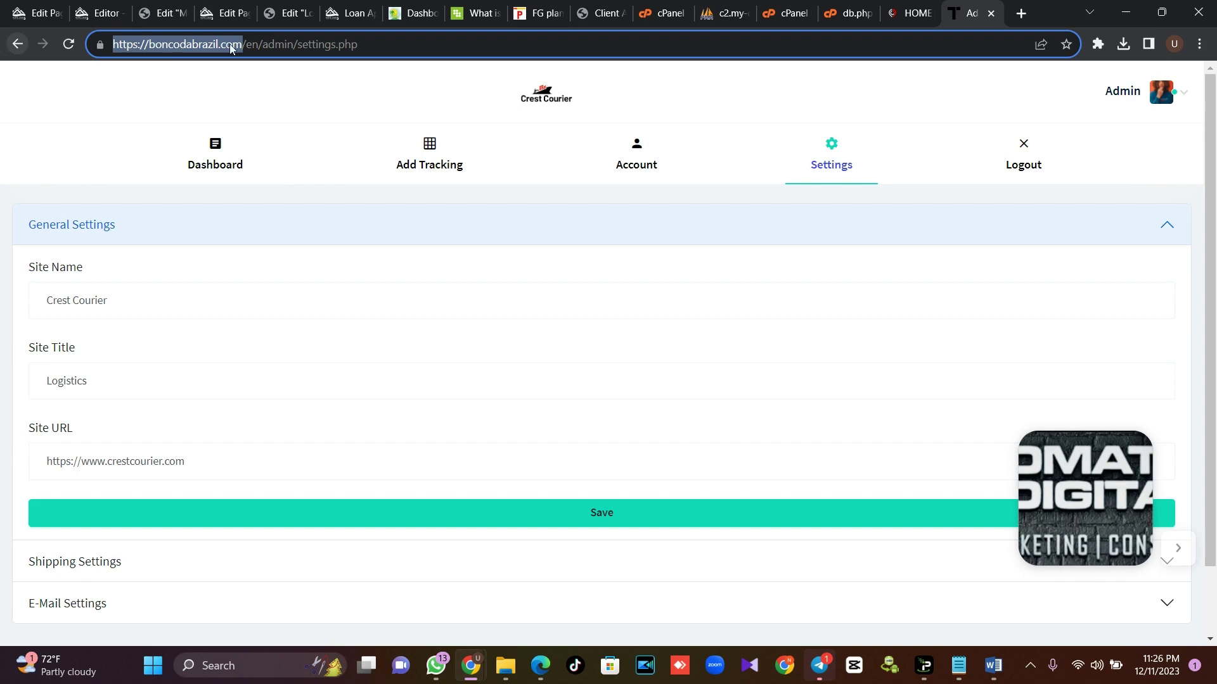
left_click(263, 49)
left_click_drag(260, 44, 2, 43)
key("ctrl+c")
triple_click(200, 472)
key("ctrl+v")
left_click(603, 514)
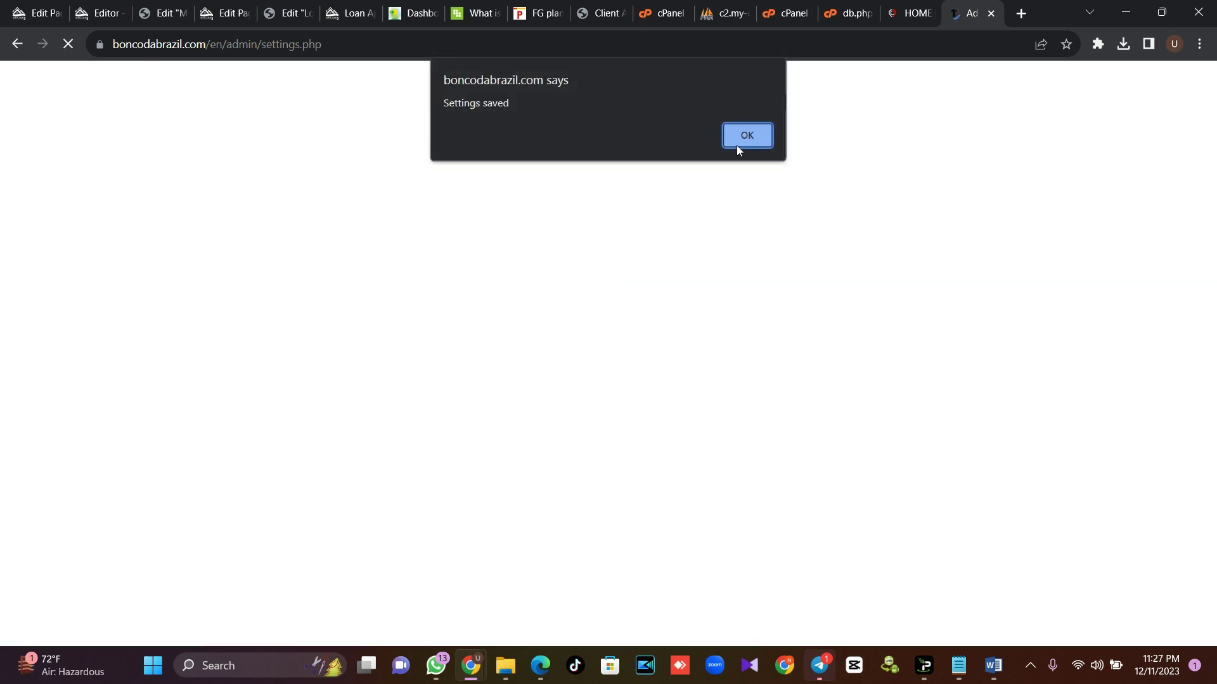
left_click(727, 145)
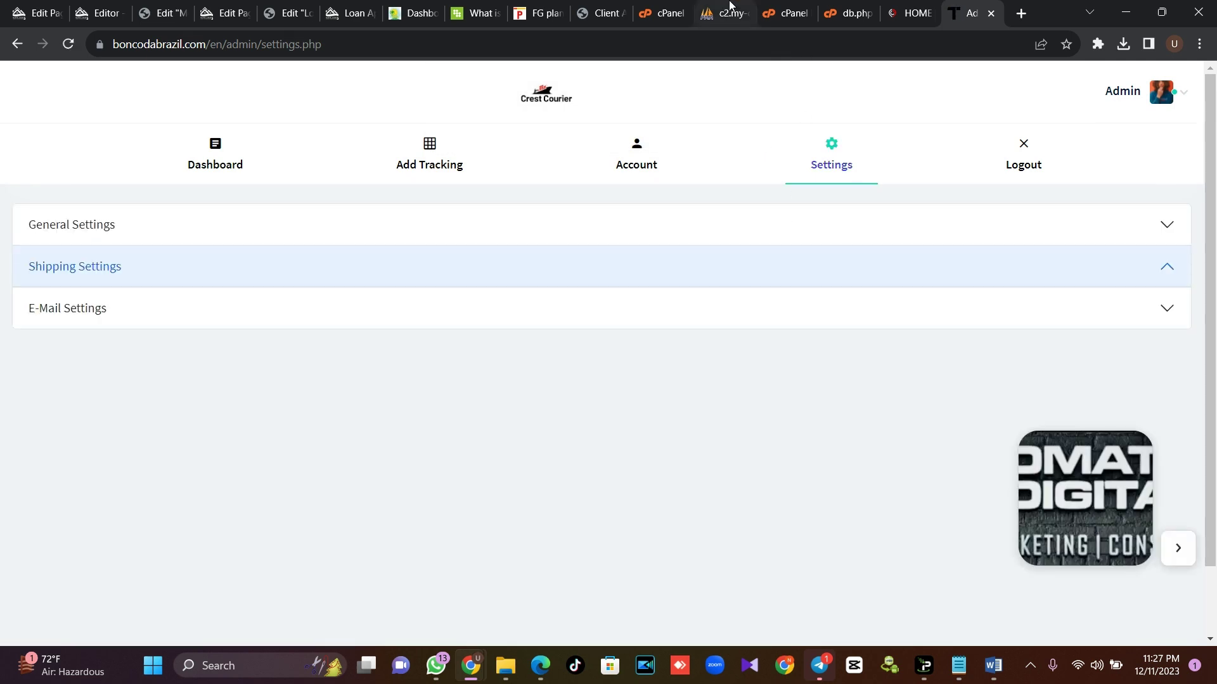
left_click(700, 13)
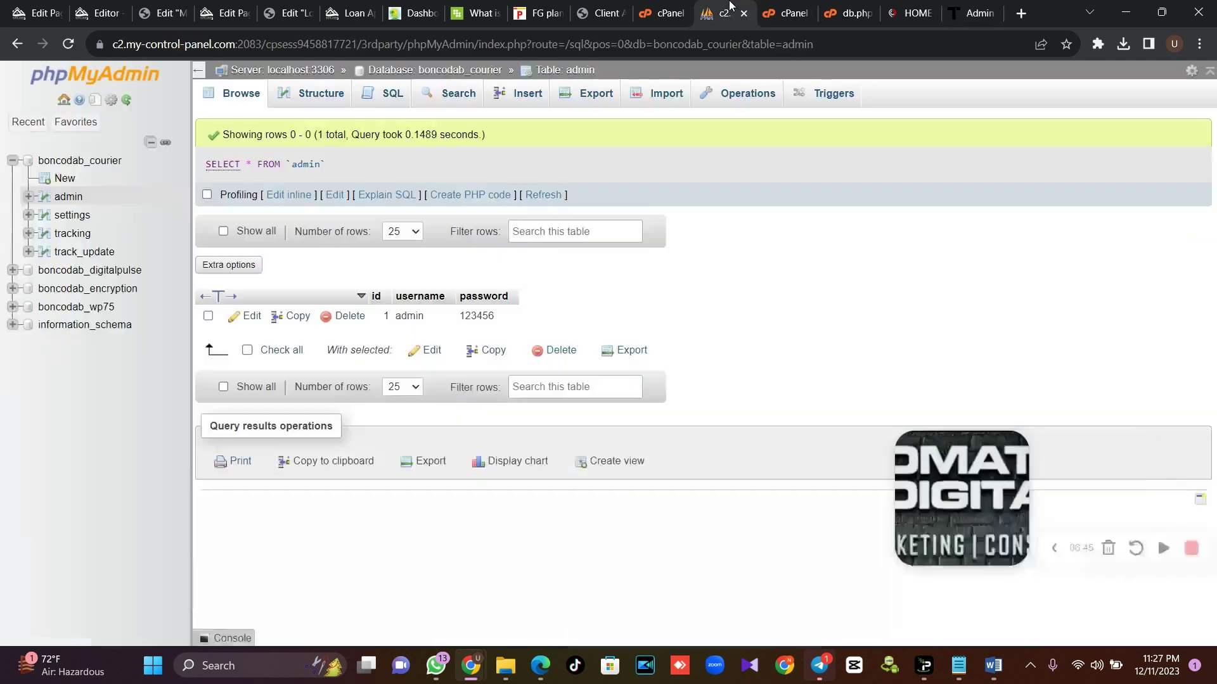
Browse the phpMyAdmin settings table to confirm the new site URL, then return to the admin panel
left_click(72, 216)
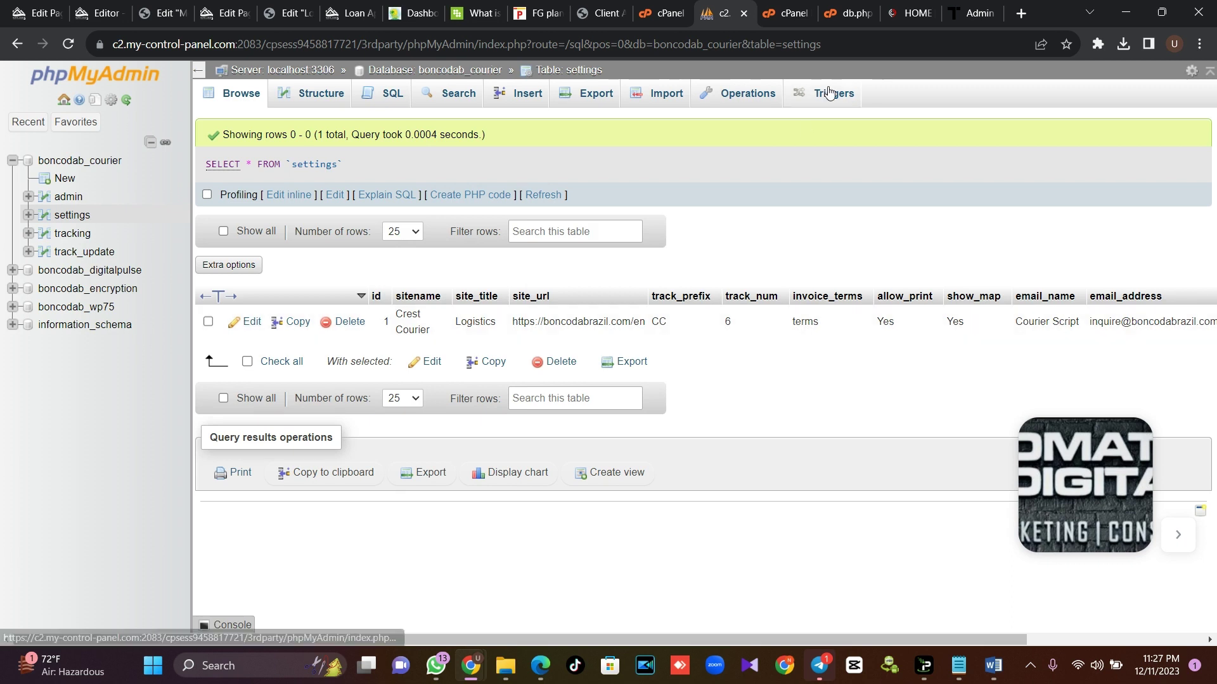
left_click(964, 5)
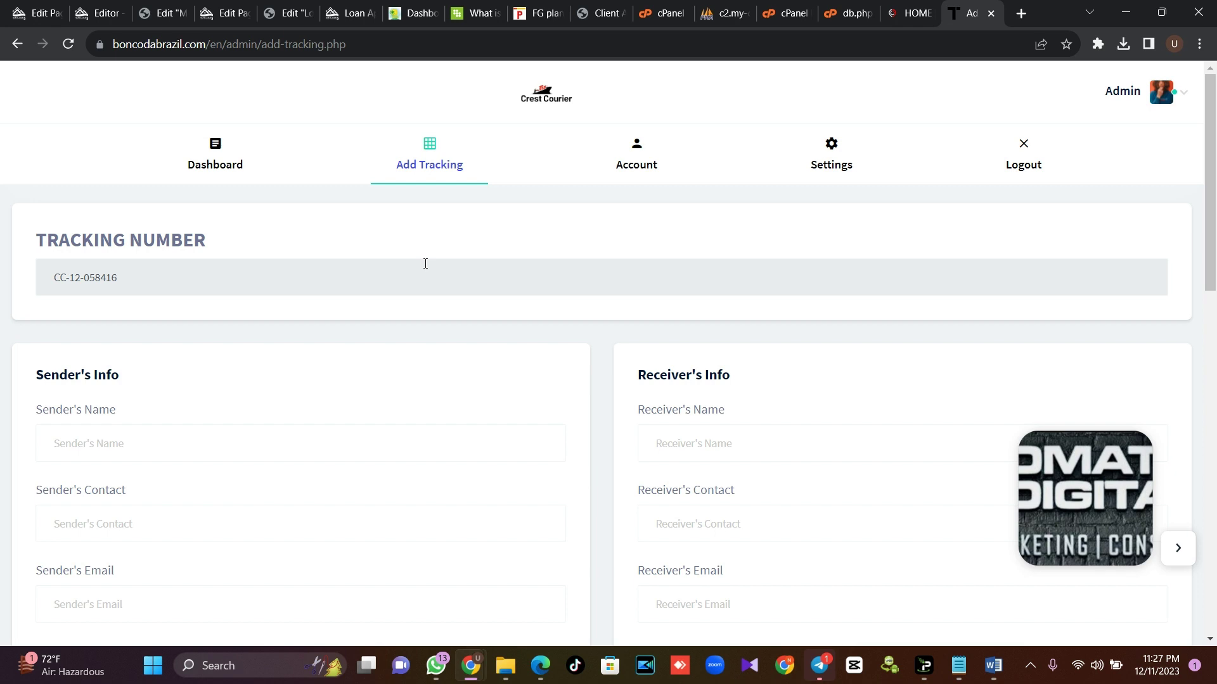
Add a new shipment with the generated CC tracking number and sender Omateq, confirming the alert
left_click_drag(195, 288, 38, 278)
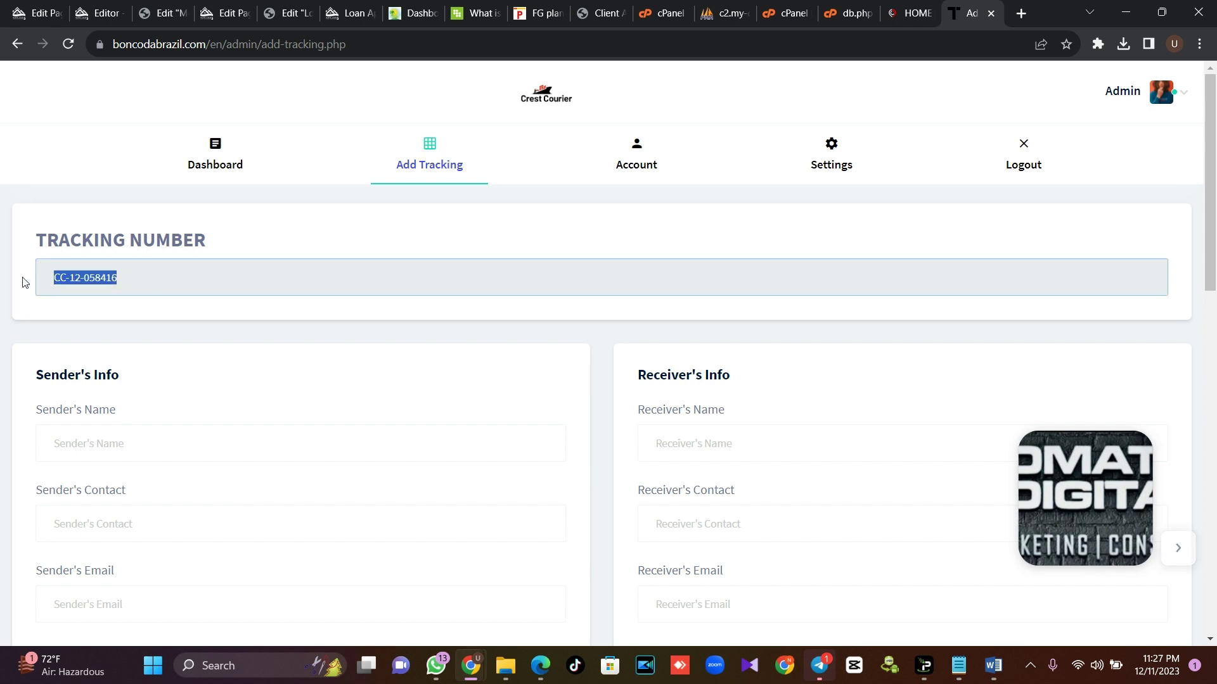
left_click(132, 443)
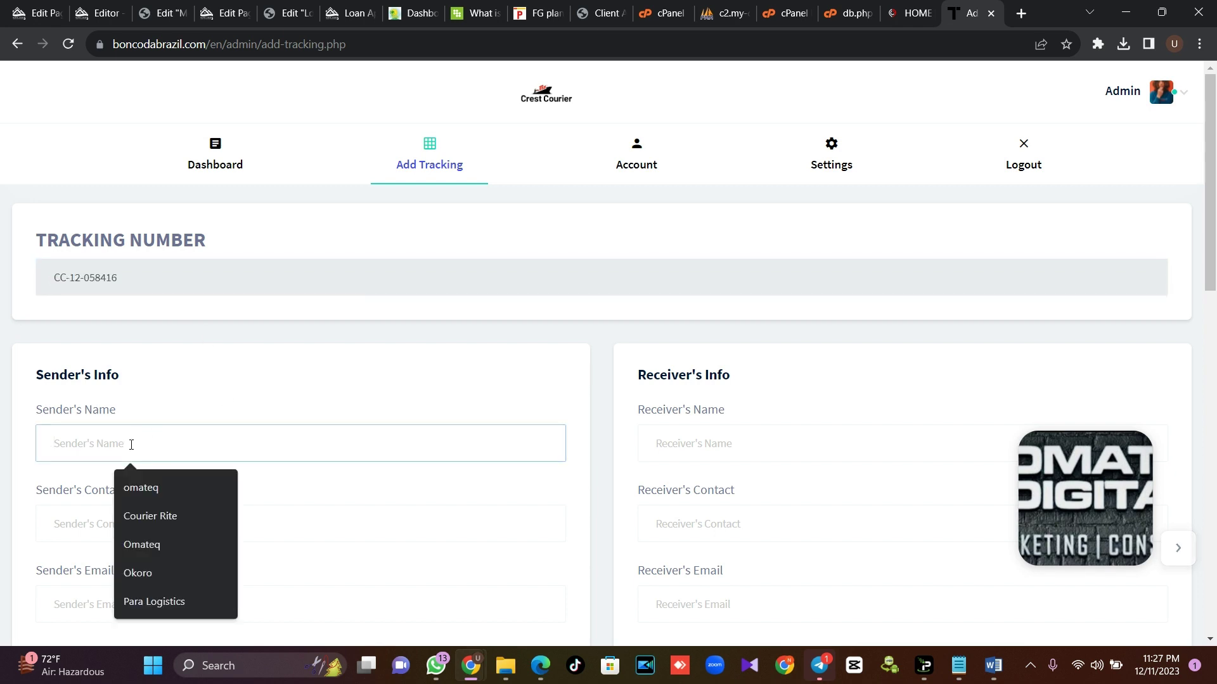
left_click(155, 543)
scroll(333, 469, "down", 3)
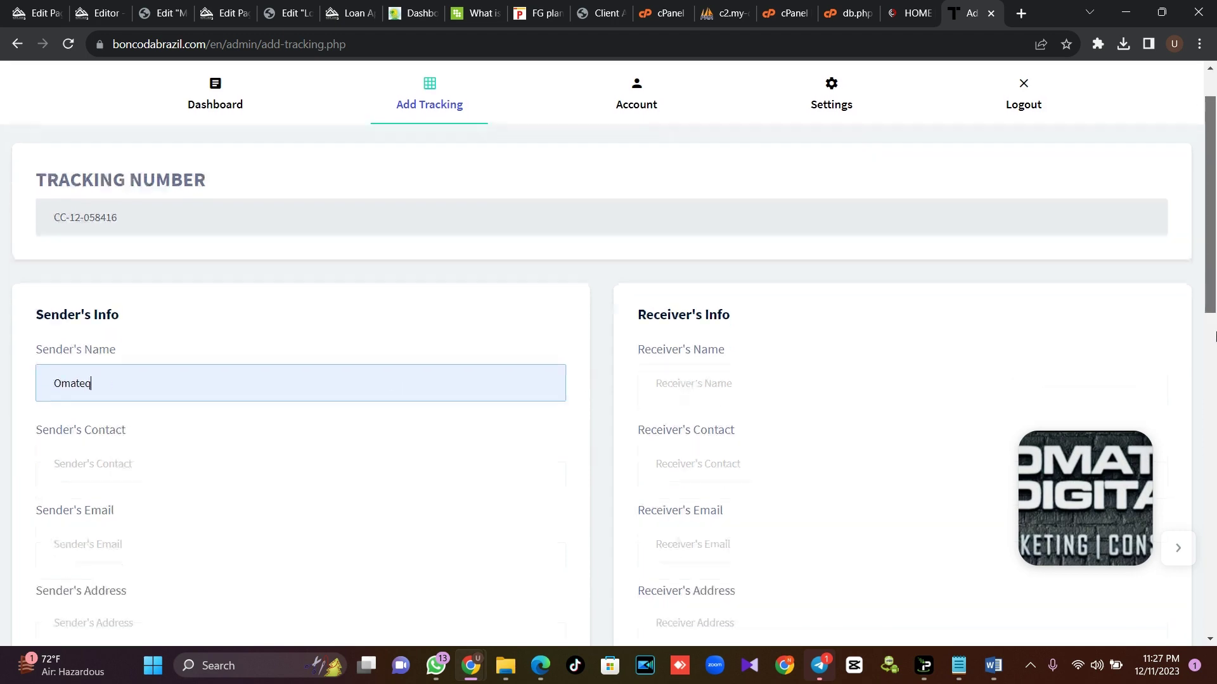
left_click(725, 280)
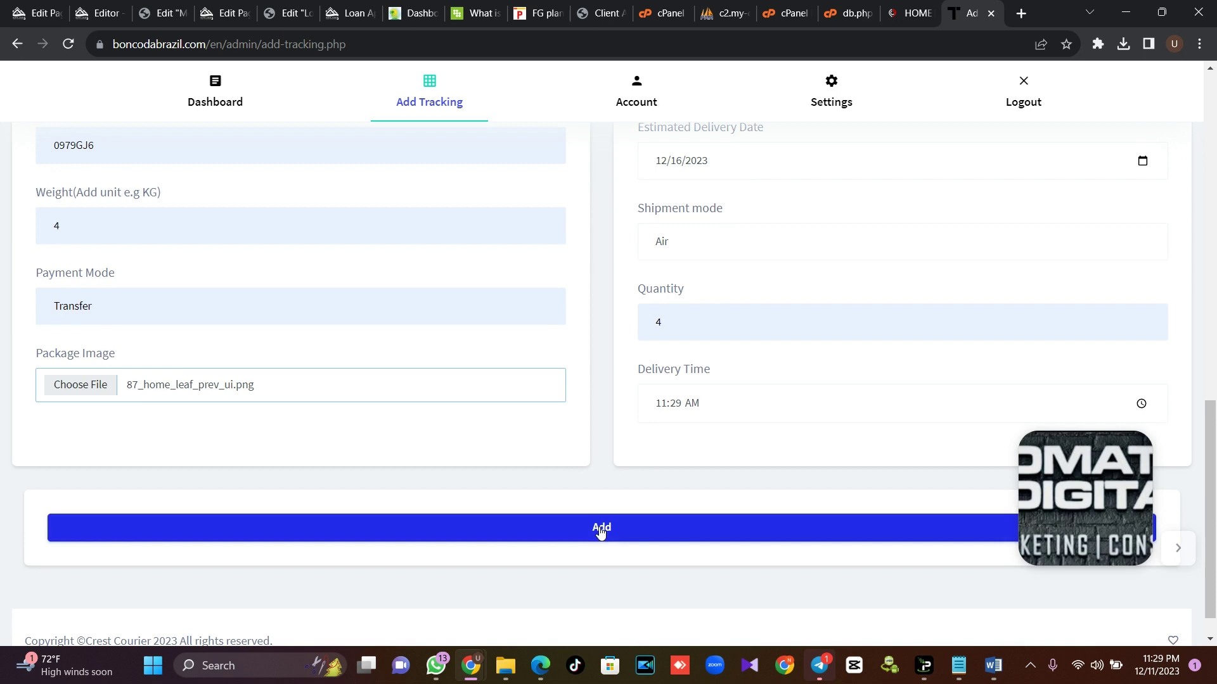
left_click(601, 529)
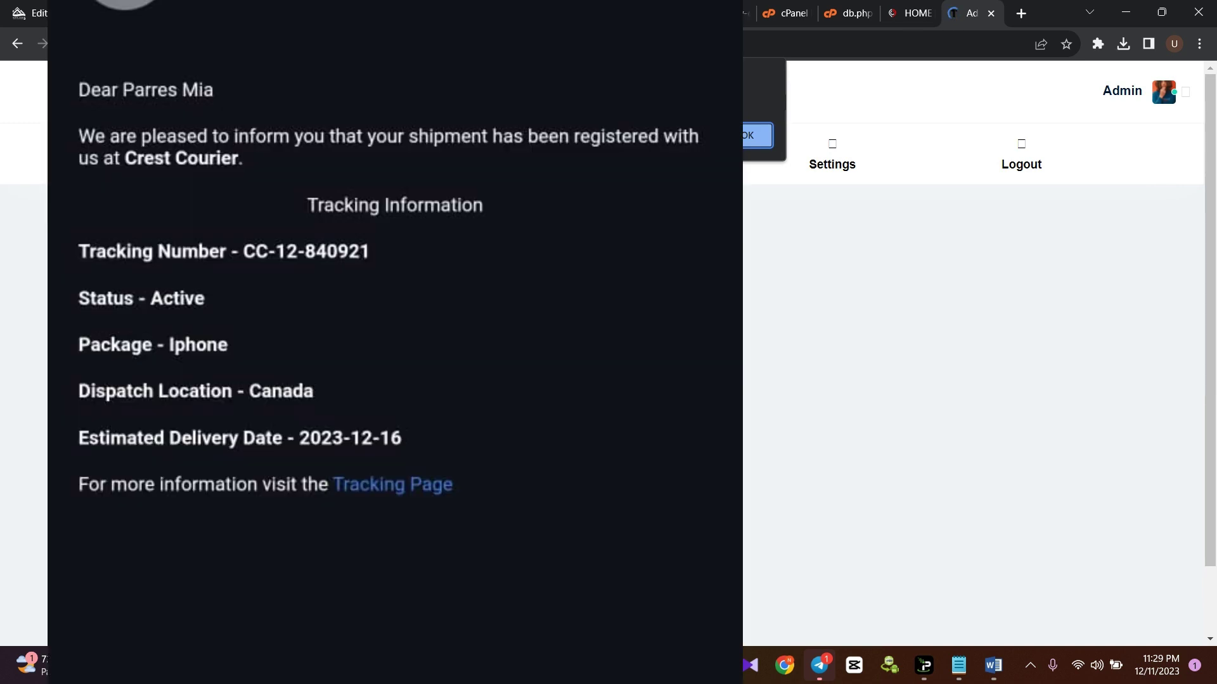
left_click(746, 143)
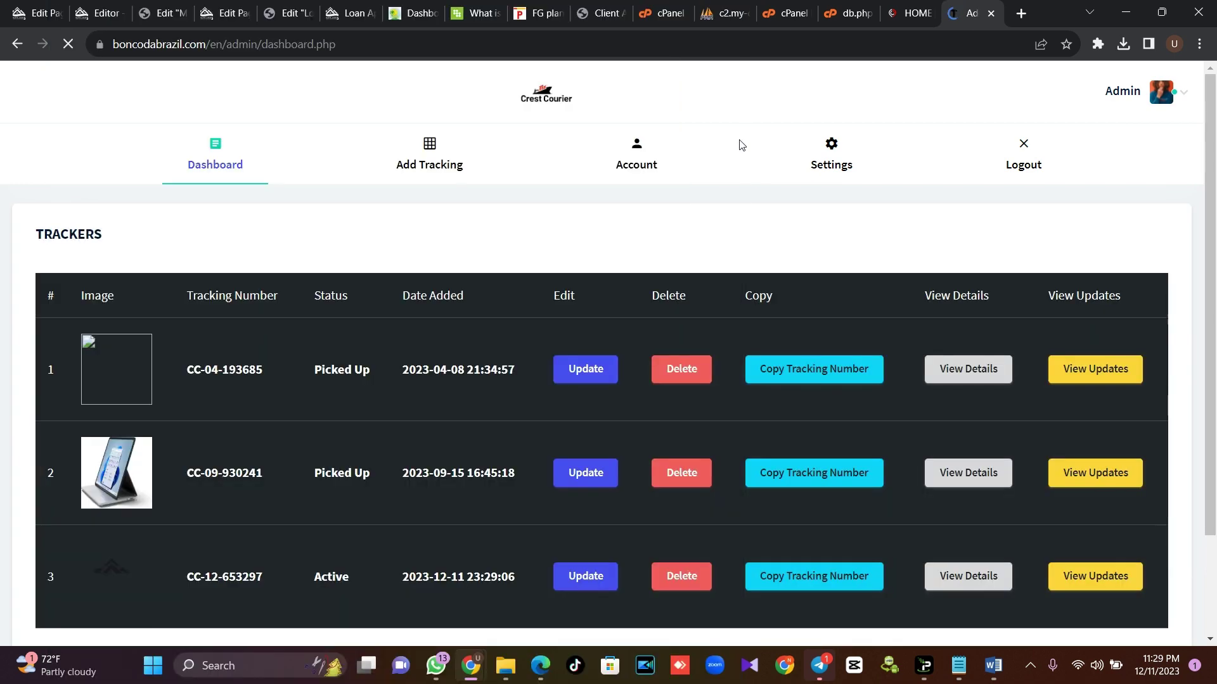
Open the site's base address boncodabrazil.com/en in a new browser tab
scroll(467, 469, "down", 2)
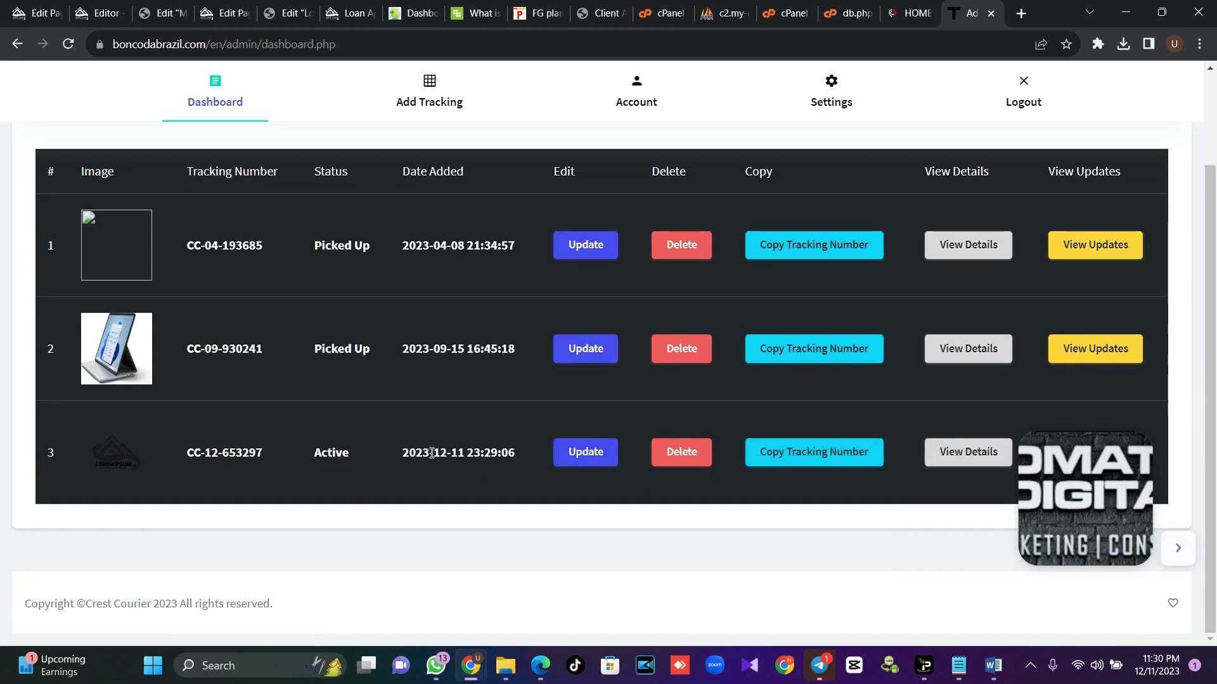
left_click_drag(263, 454, 177, 454)
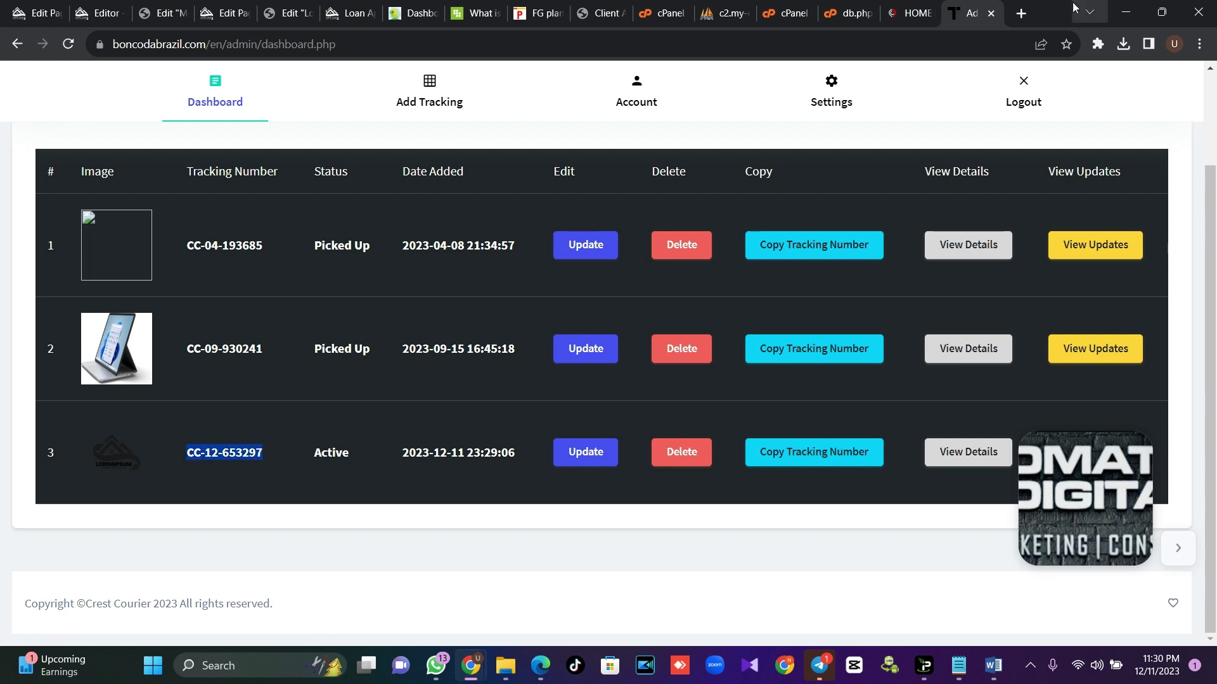
left_click_drag(229, 48, 117, 46)
right_click(140, 46)
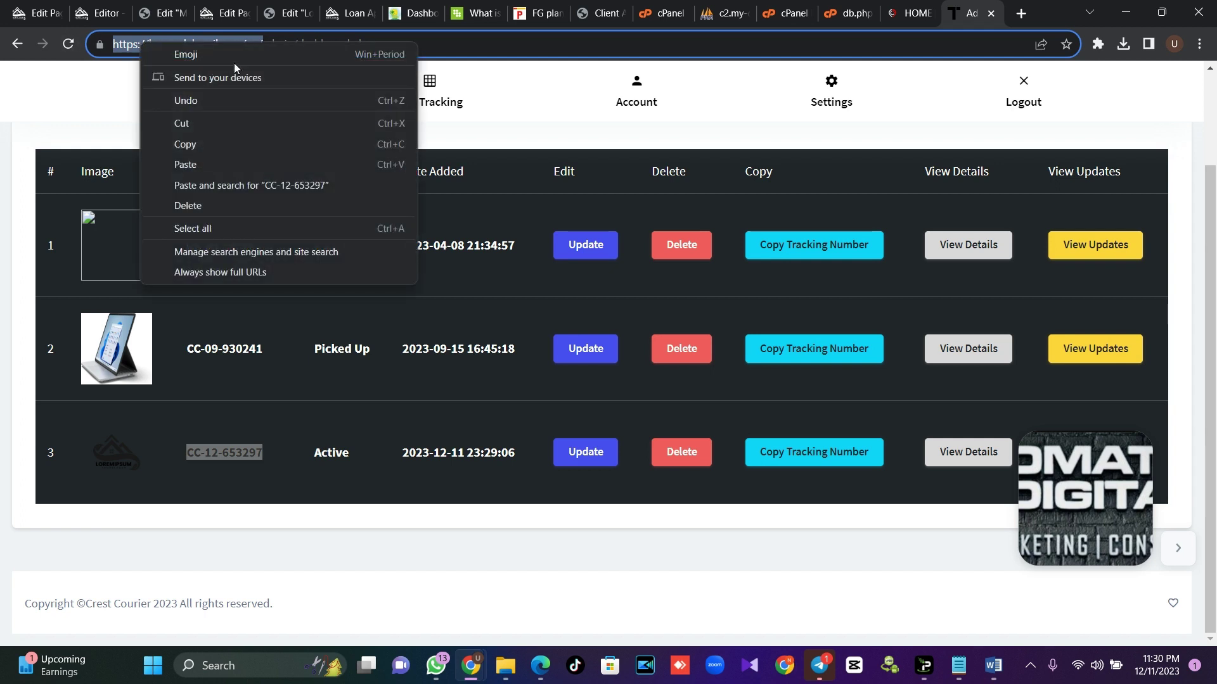
left_click(447, 44)
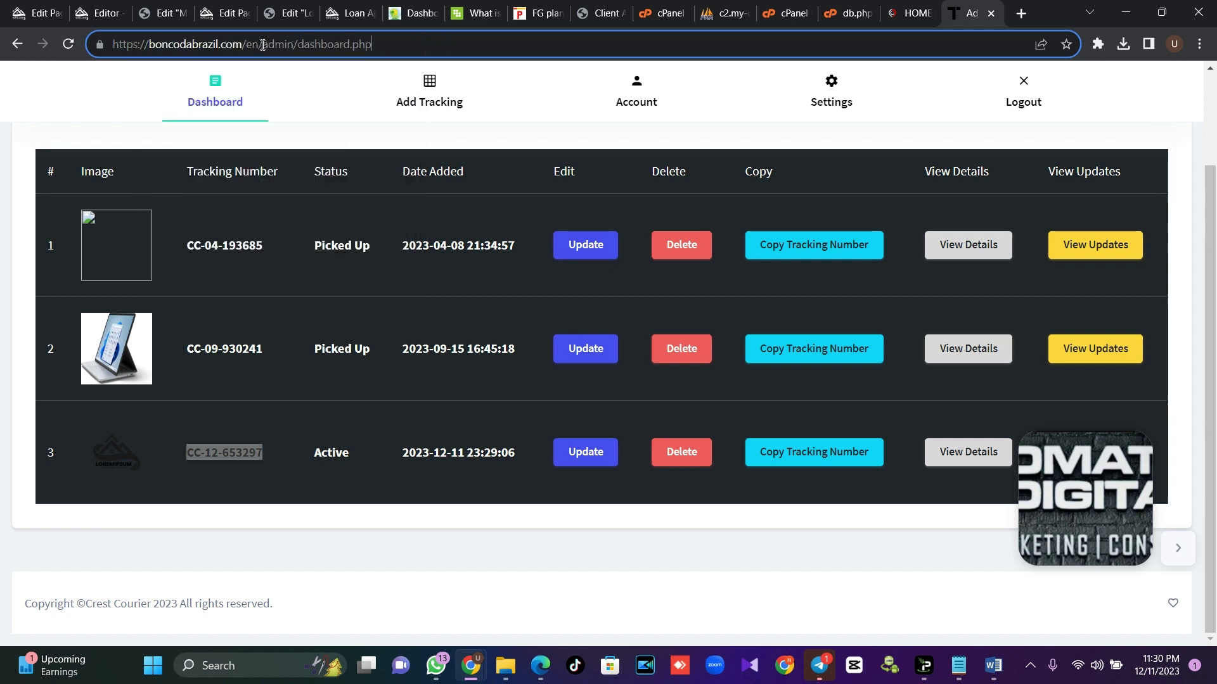
left_click_drag(263, 45, 113, 45)
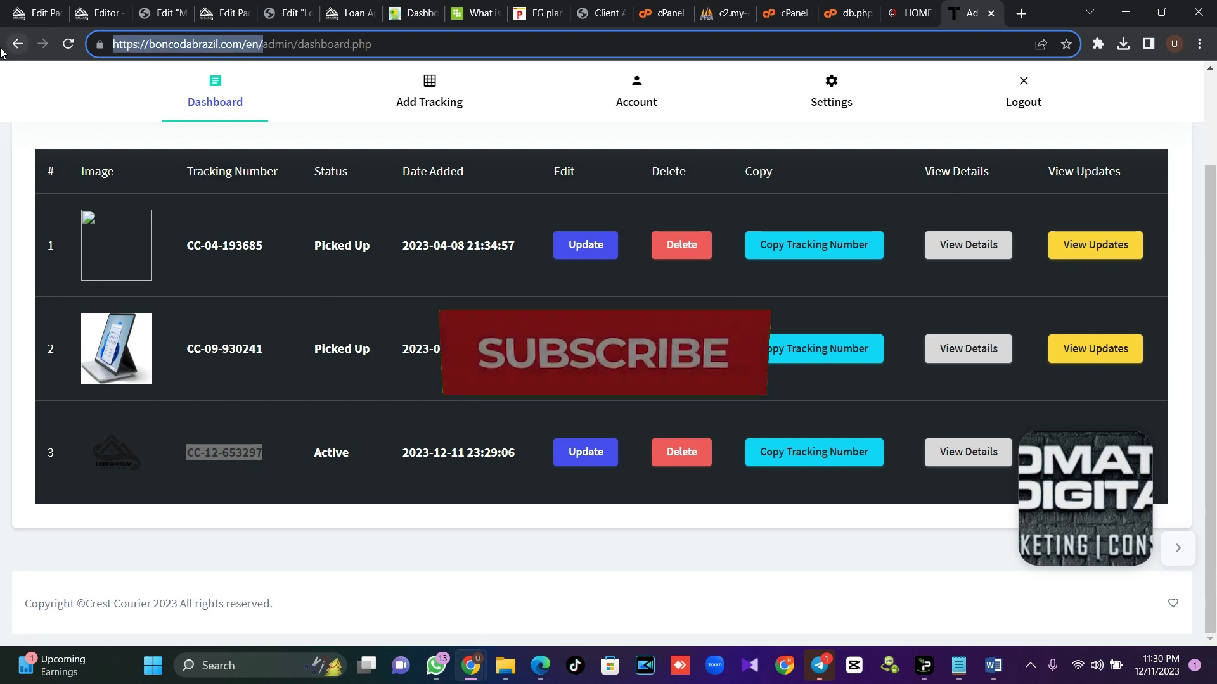
left_click(1021, 13)
key("ctrl+v")
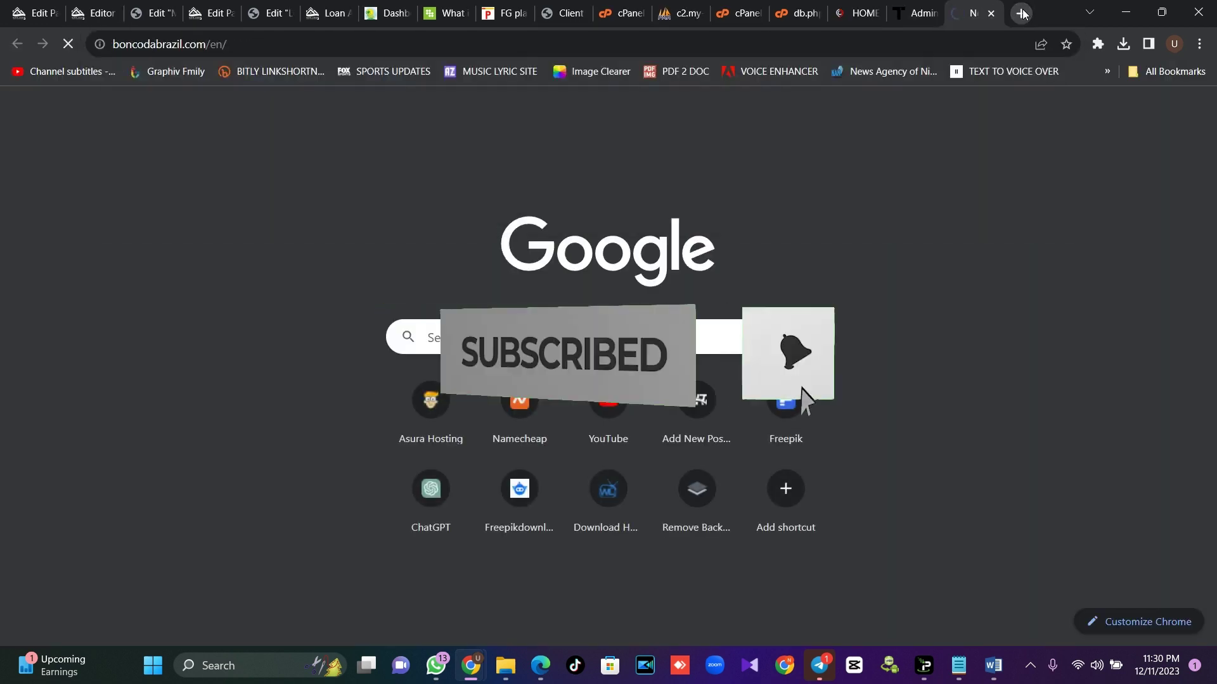
Copy the new shipment's tracking number from the admin dashboard's third row
left_click(912, 12)
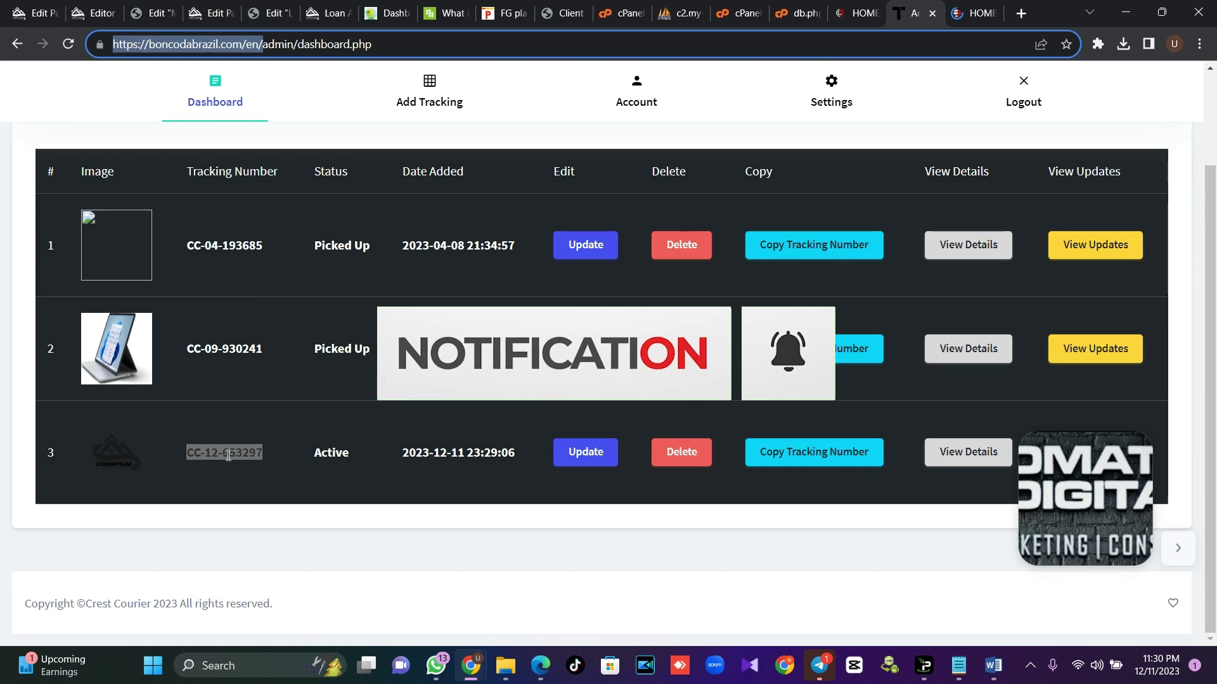
right_click(231, 283)
left_click(294, 293)
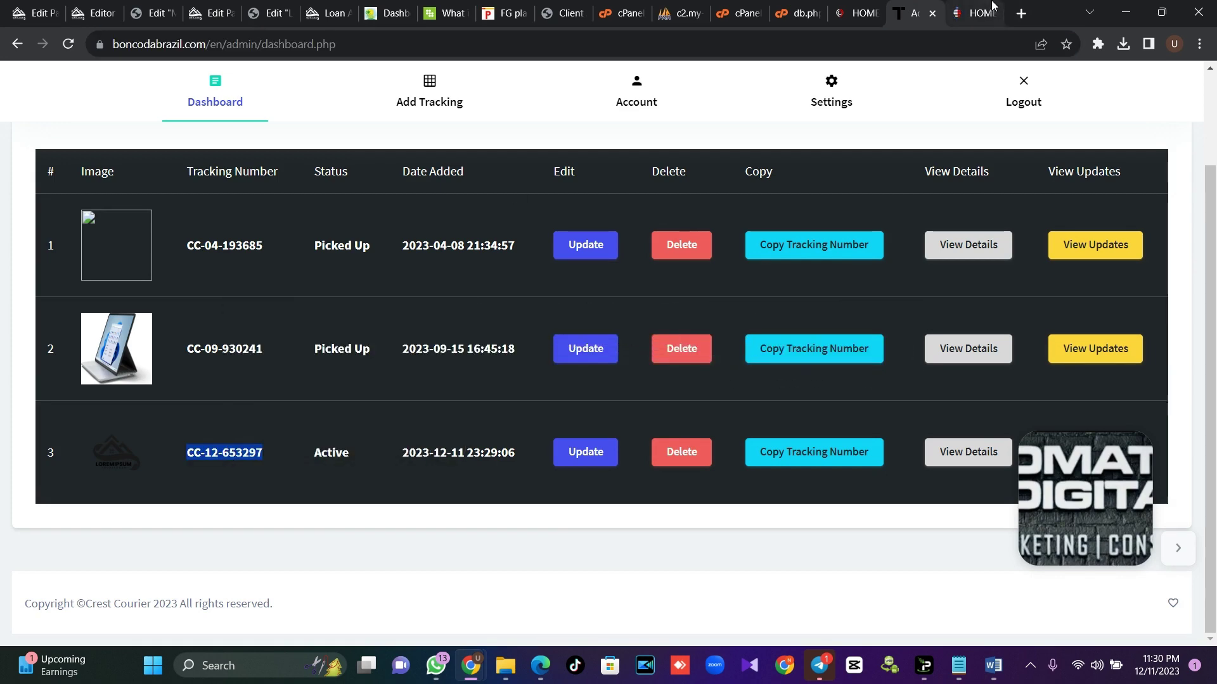
left_click(976, 13)
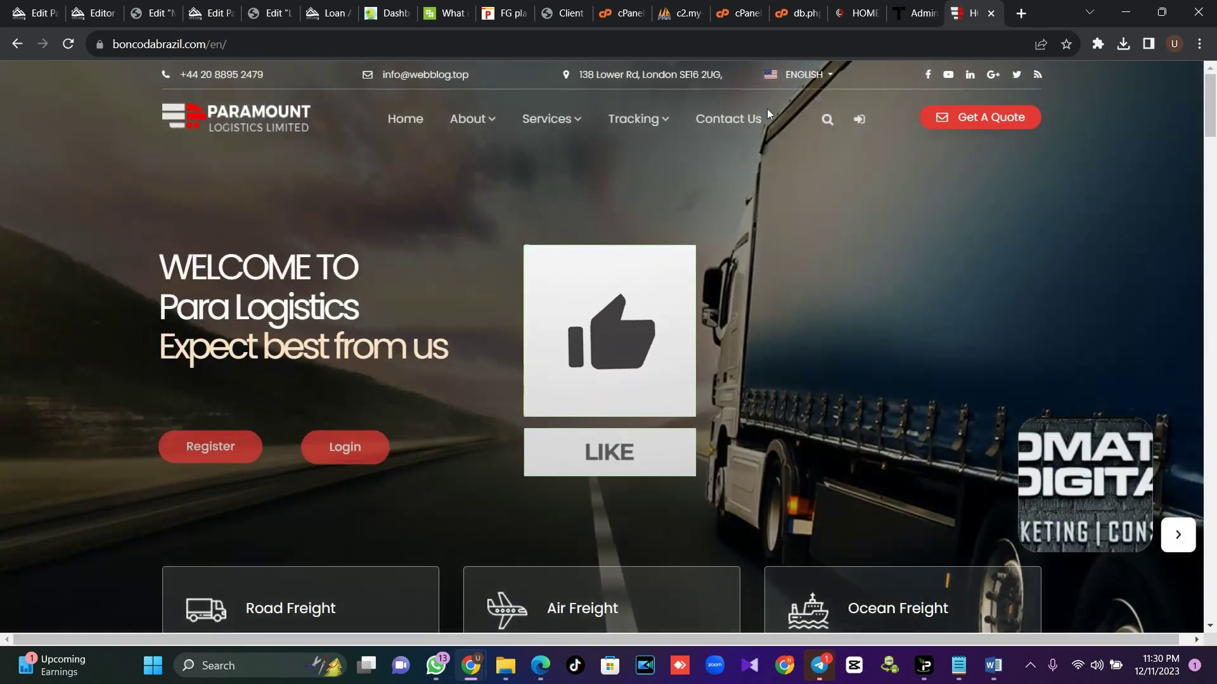
Look up the copied tracking number on Track Your Order and view the Active Canada-to-United State result
mouse_move(636, 121)
left_click(661, 177)
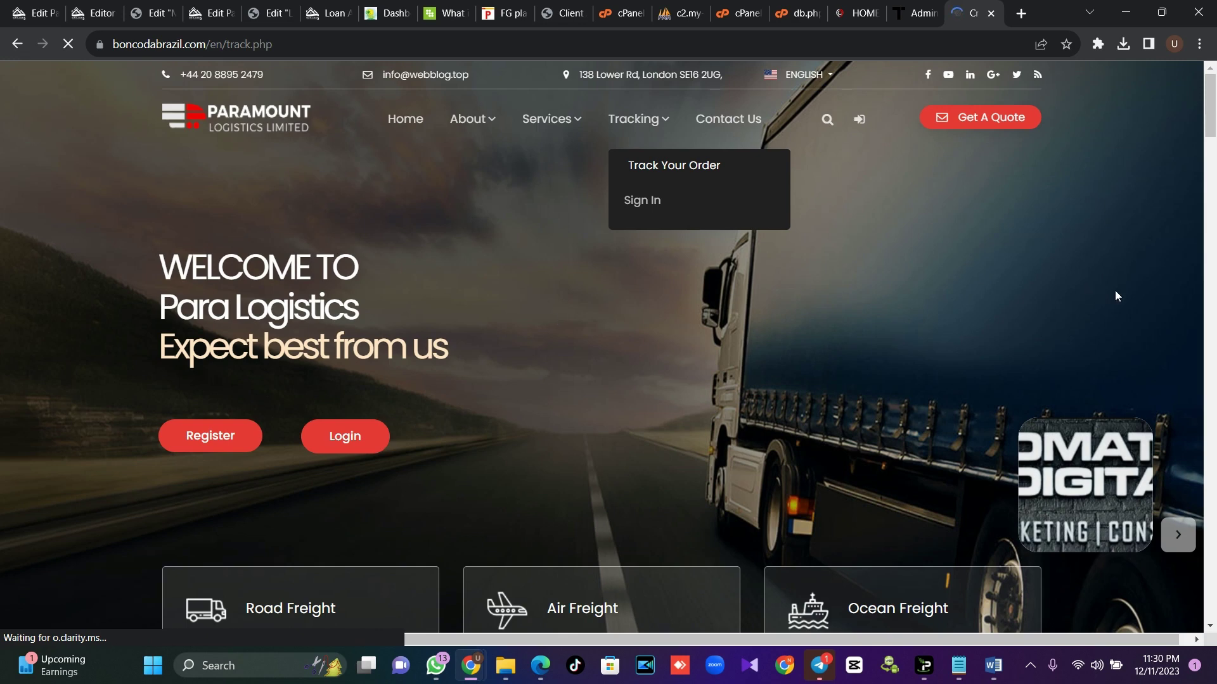
scroll(761, 317, "down", 1)
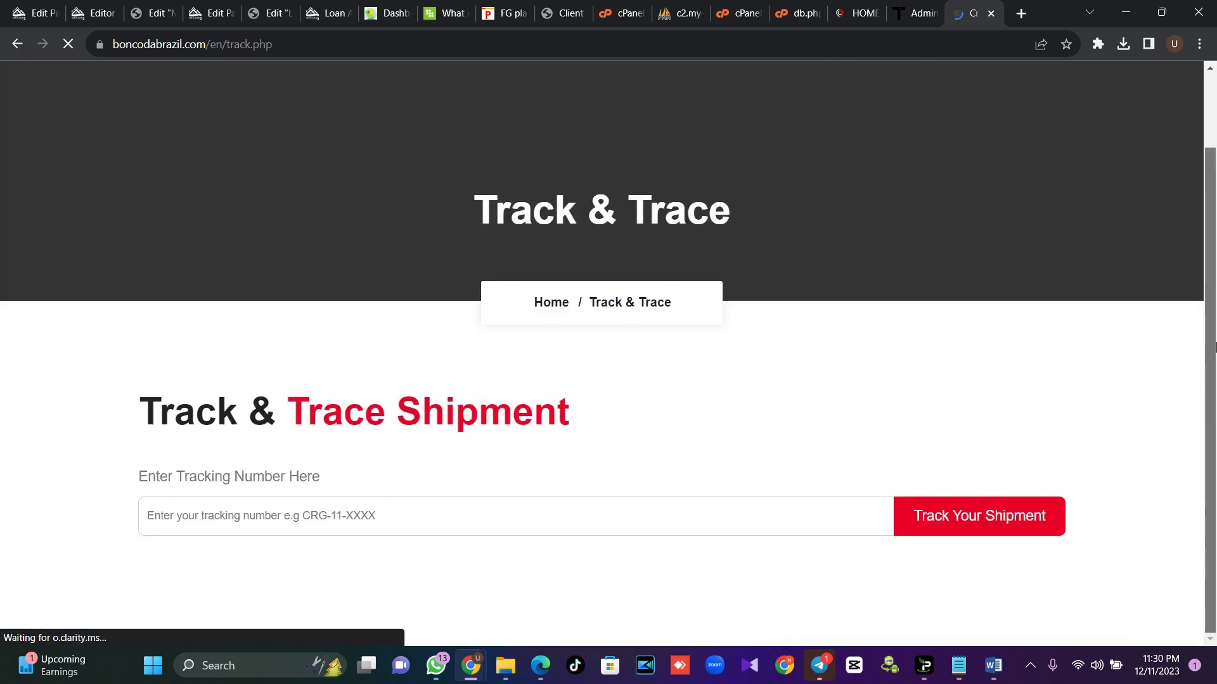
left_click(334, 507)
key("ctrl+v")
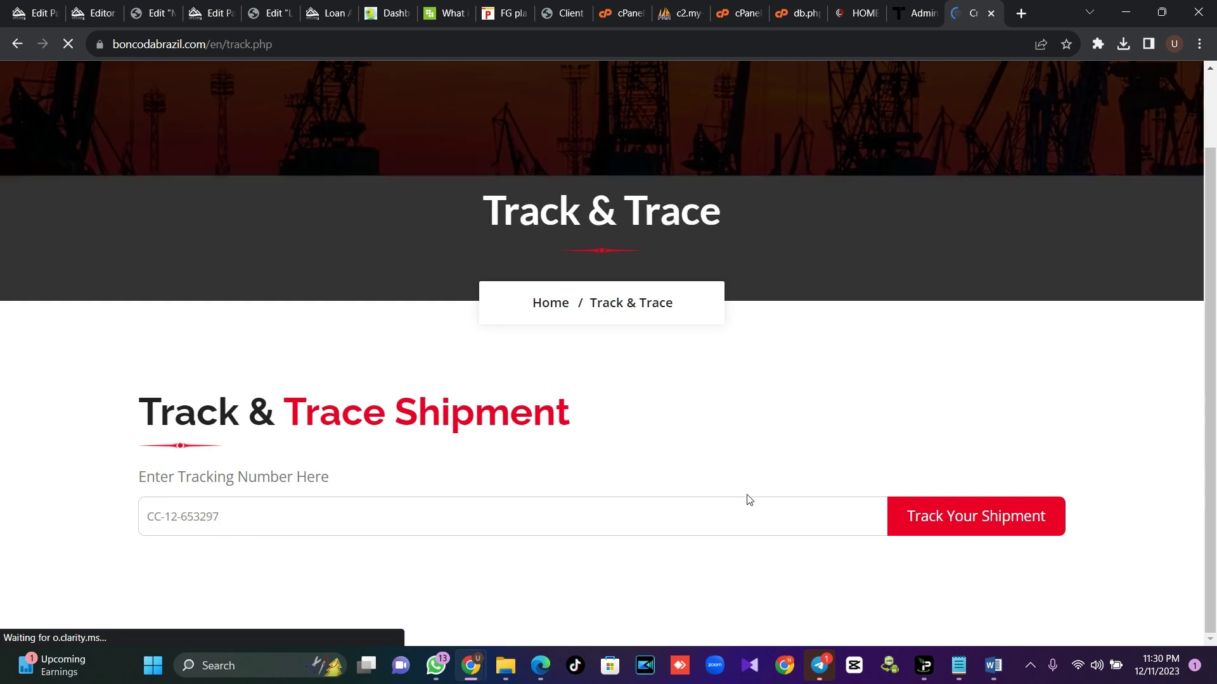
left_click(984, 518)
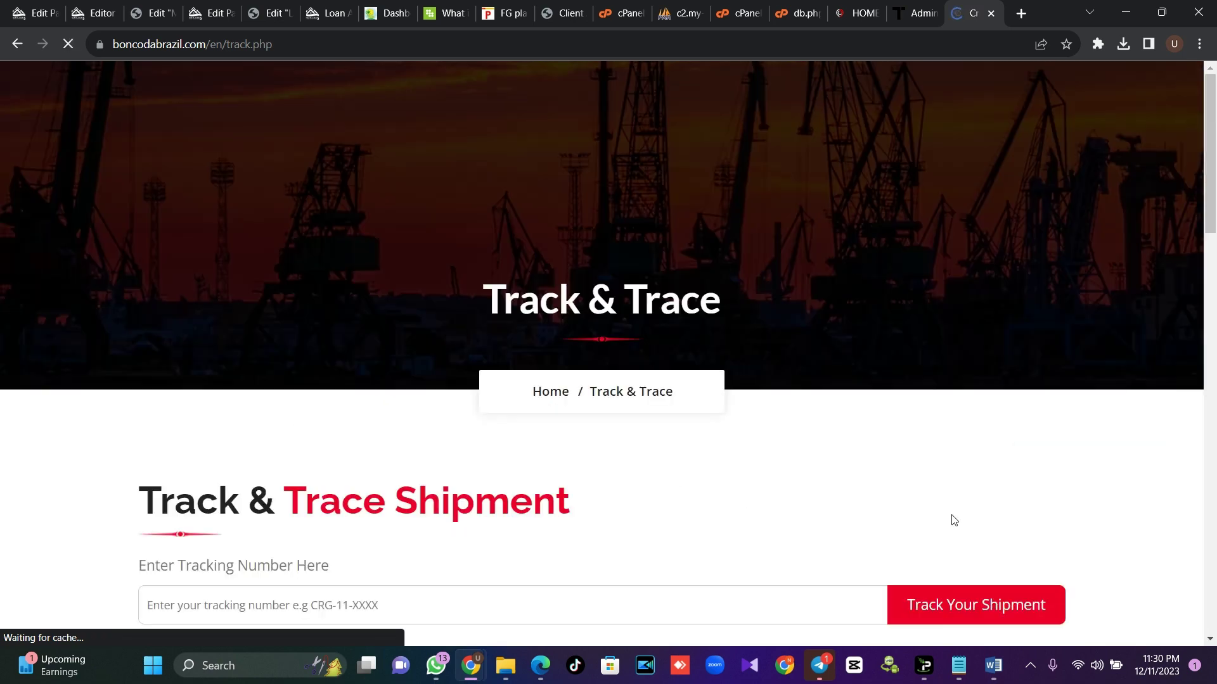
left_click_drag(1210, 177, 1214, 436)
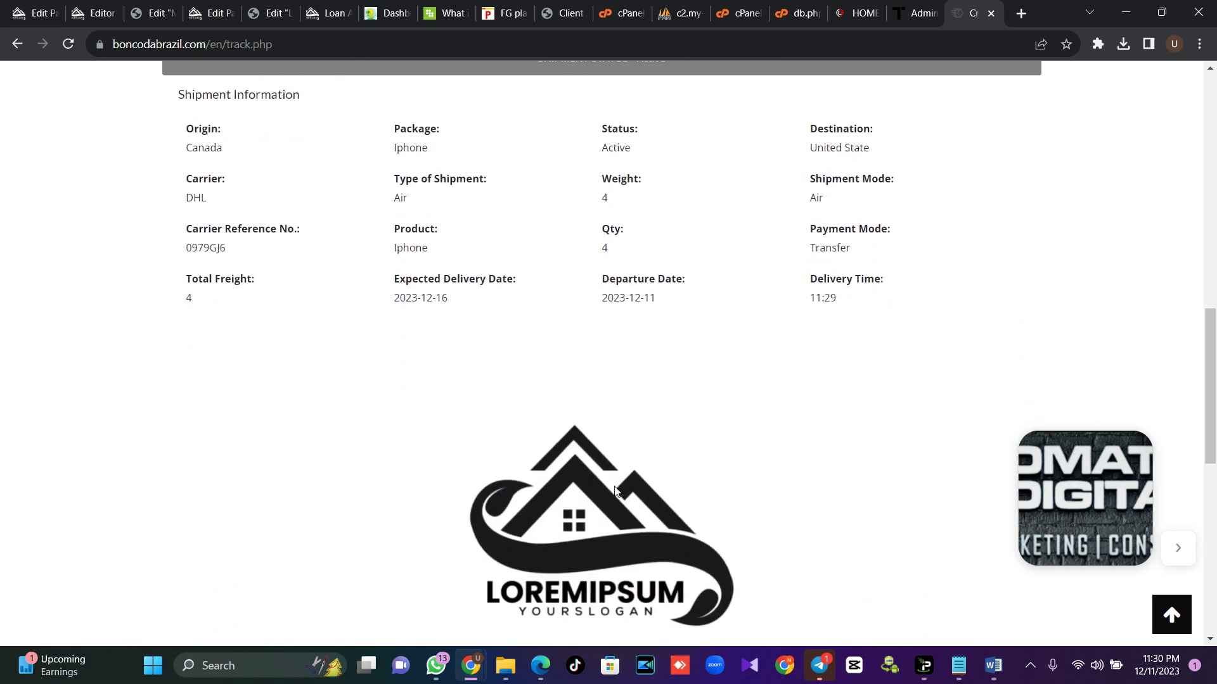
left_click_drag(1214, 386, 1214, 553)
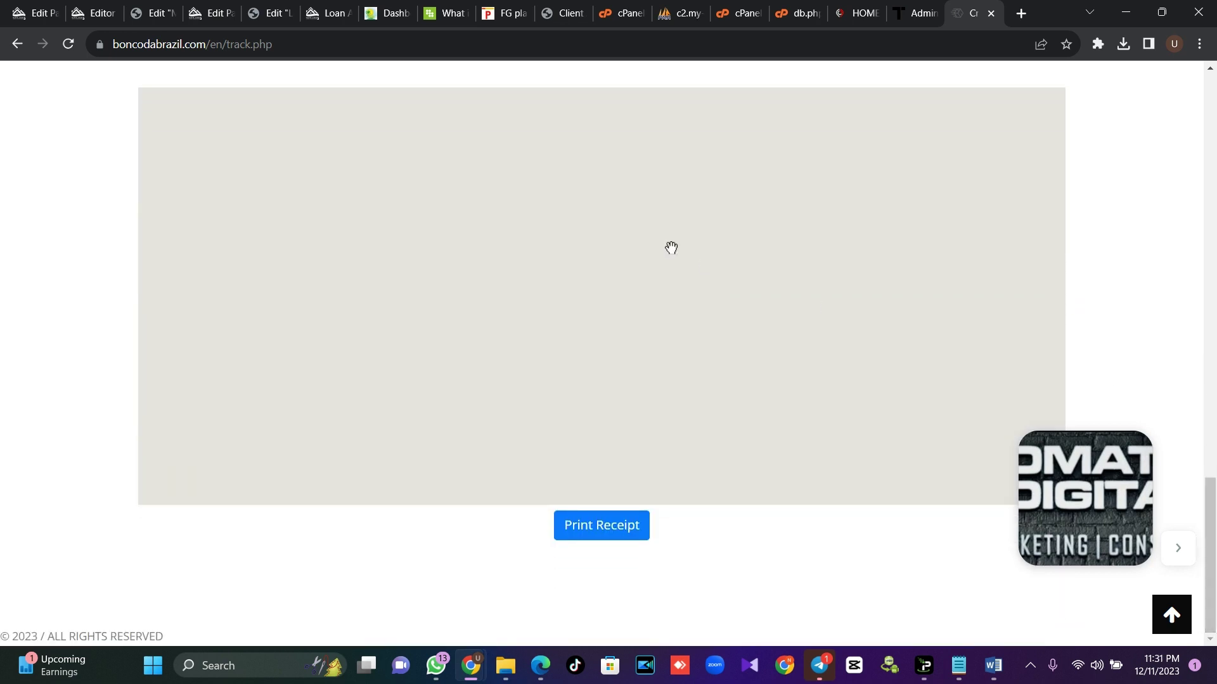